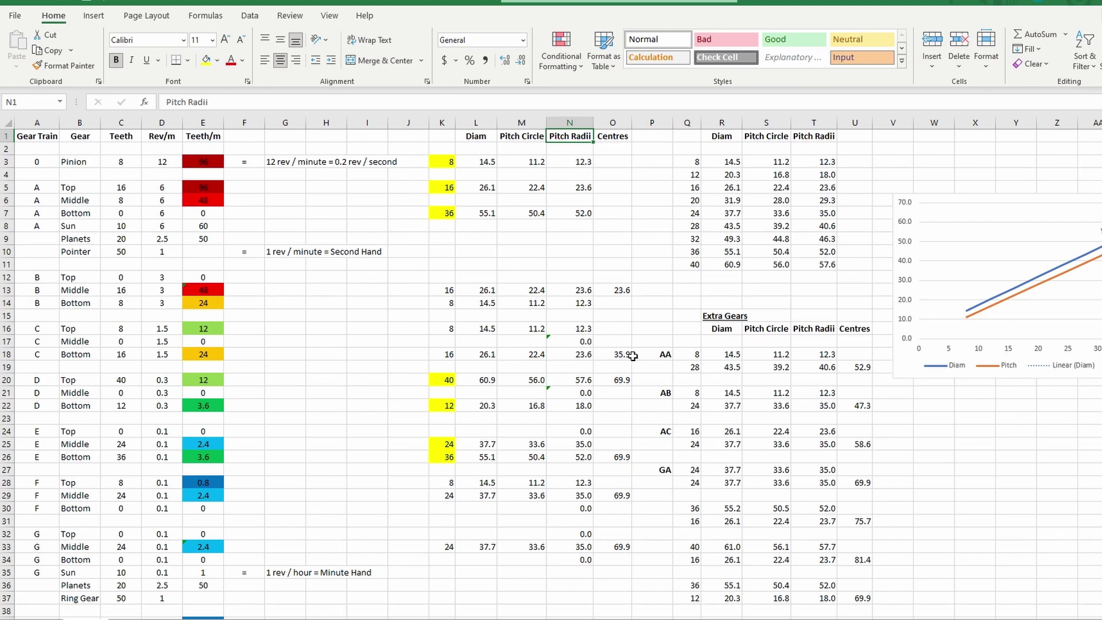
Step: Inspect the formulas behind the Centres values for gear C Bottom in O18 and gear D Top in O20
click(620, 354)
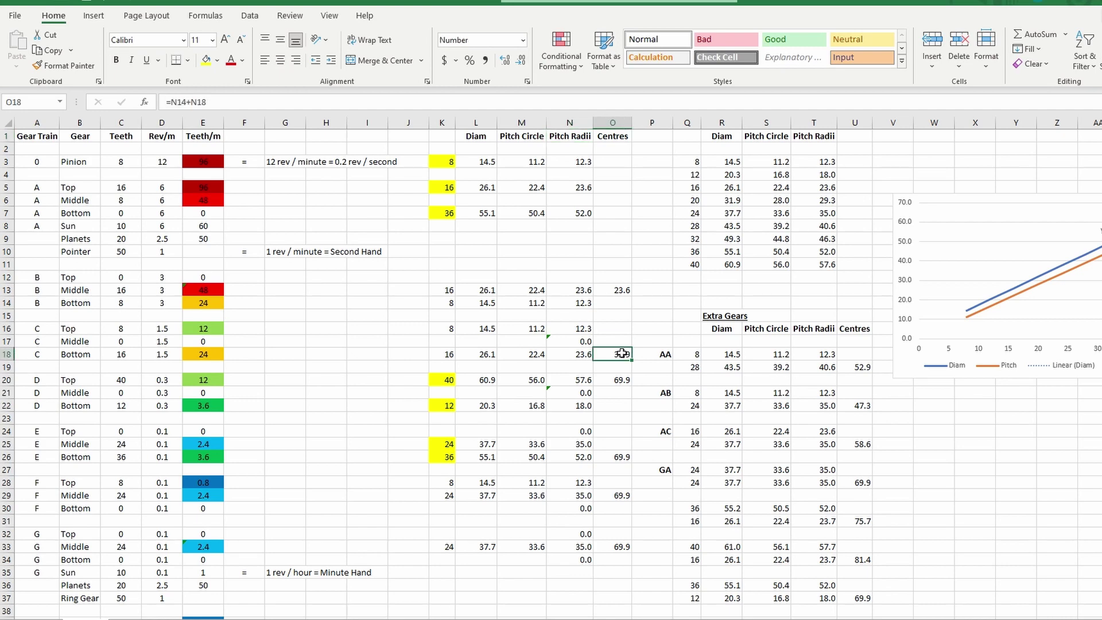
click(197, 102)
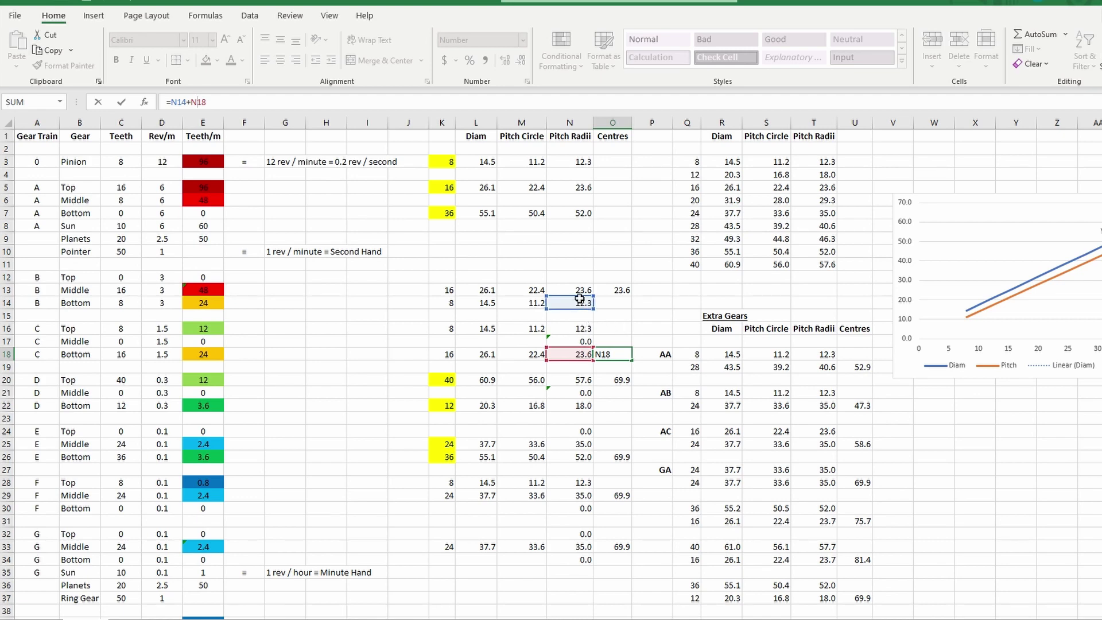
key(Return)
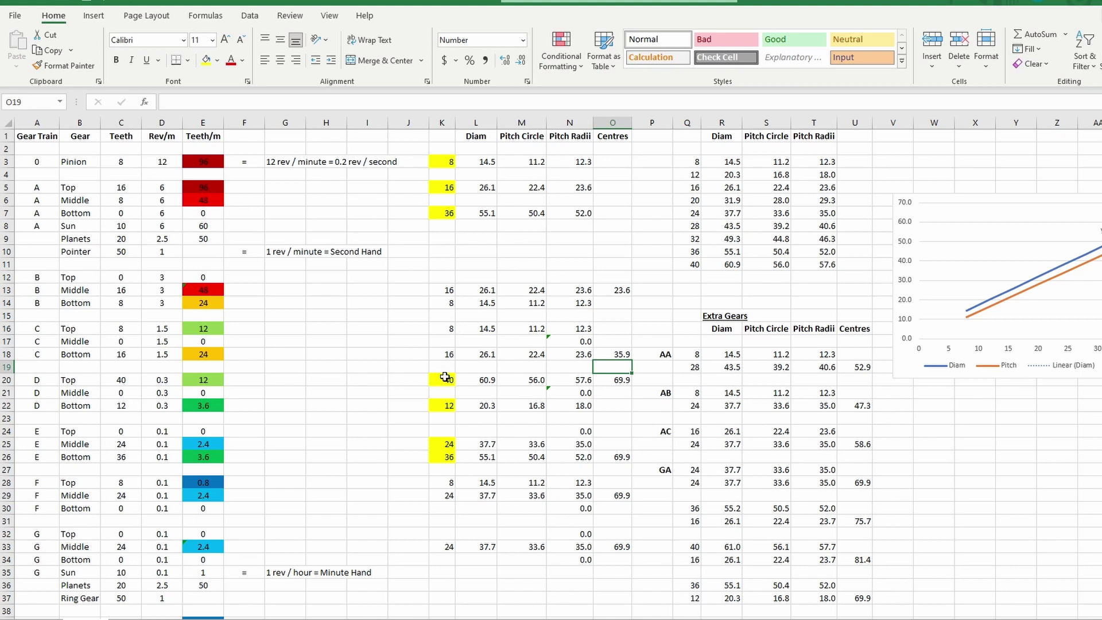
click(626, 380)
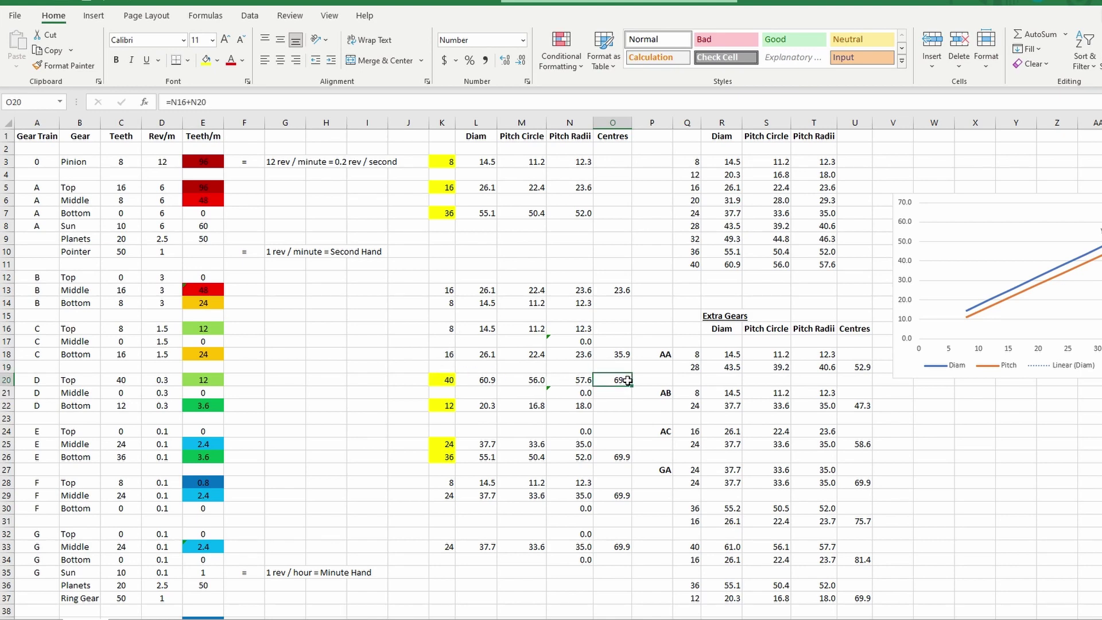
click(193, 103)
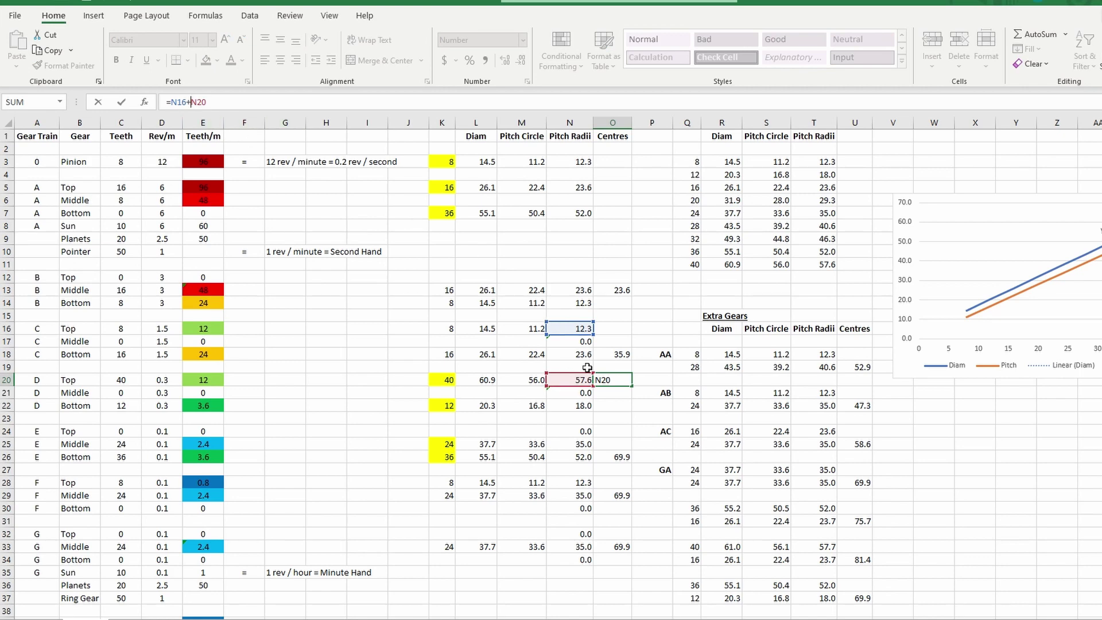
click(620, 381)
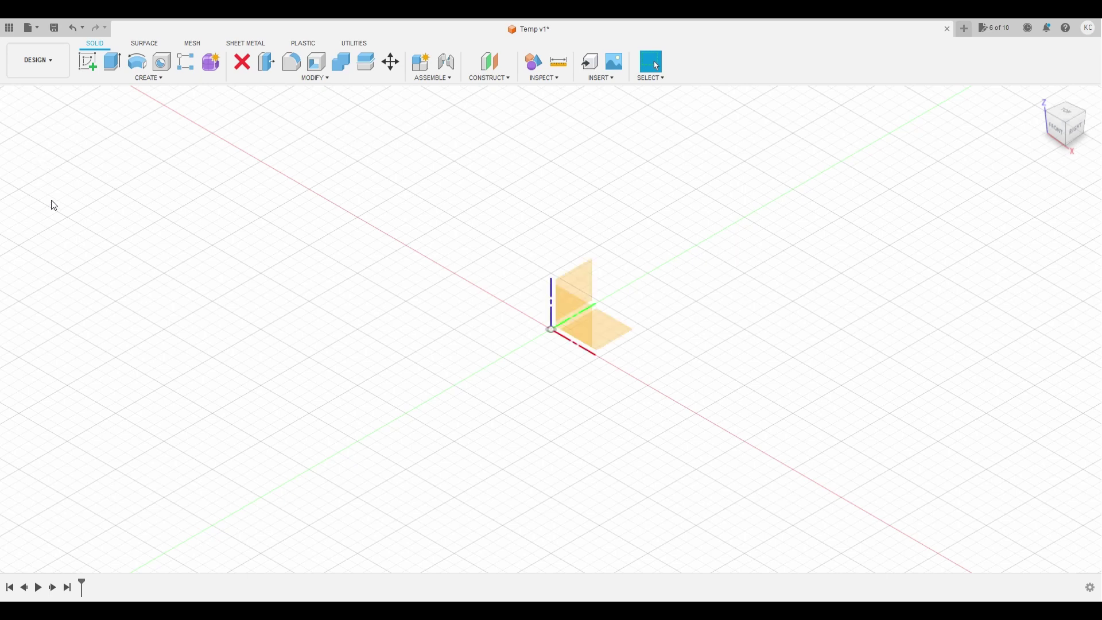
Step: In Fusion 360, start a sketch on the horizontal origin plane and draw a circle of diameter 35.90 centred on the origin
click(613, 336)
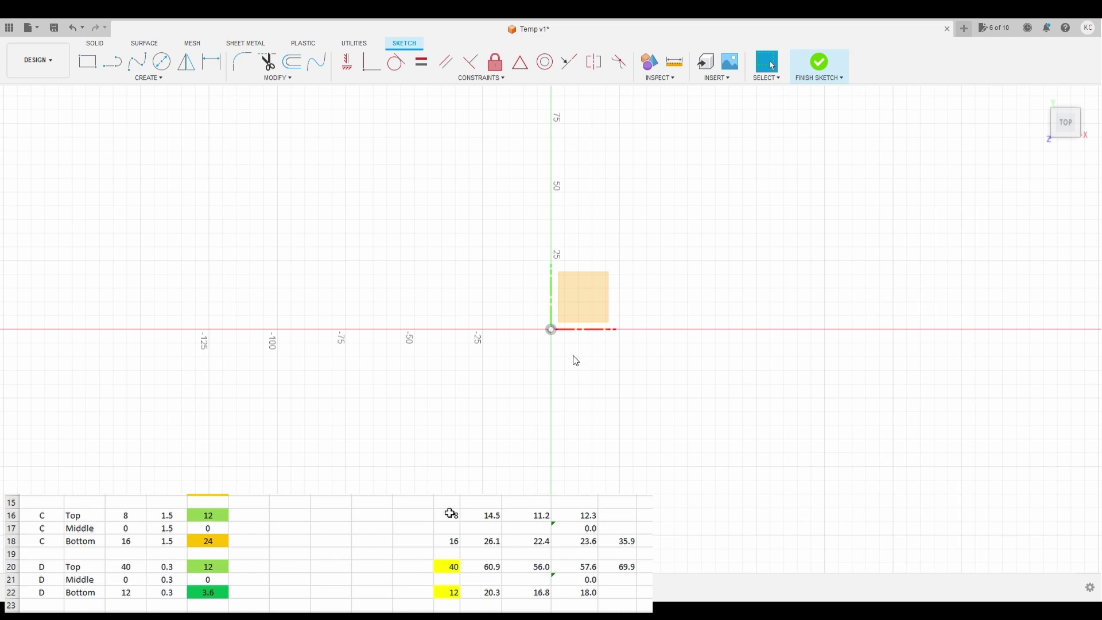
click(162, 61)
click(552, 330)
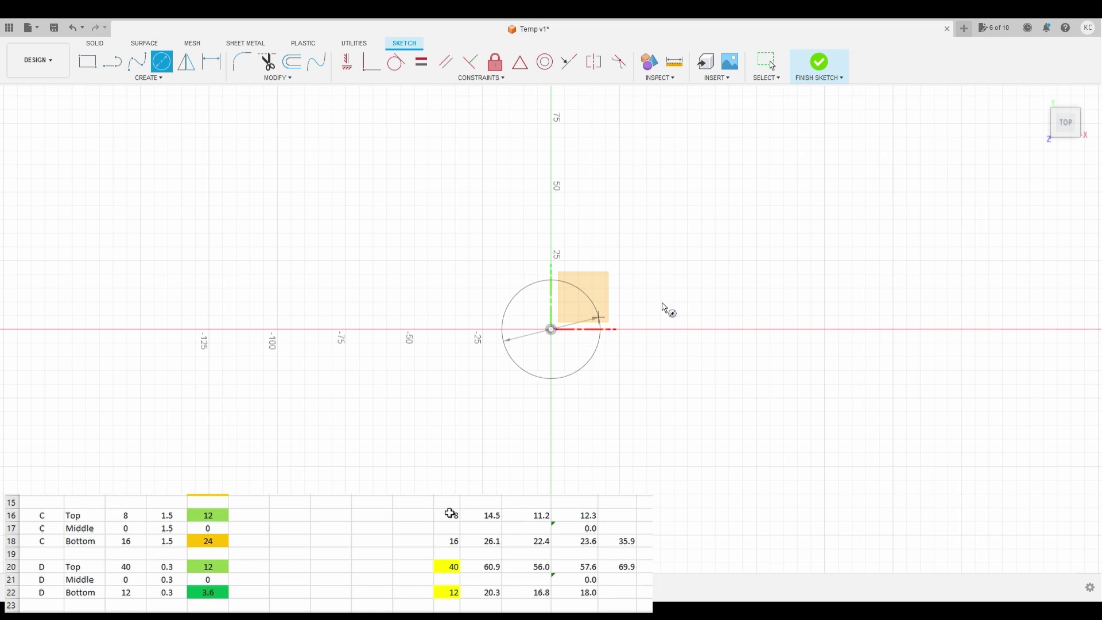
key(Return)
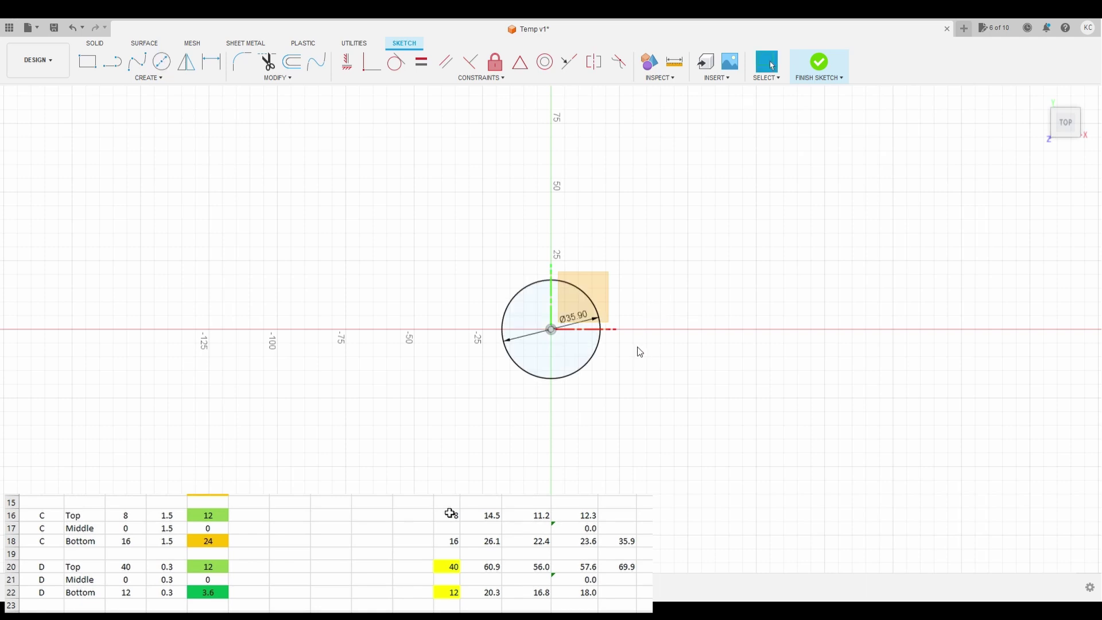
Step: Draw a line diagonally up from the origin past the 35.90 circle and trim off the part outside the circle
scroll(640, 352, up, 5)
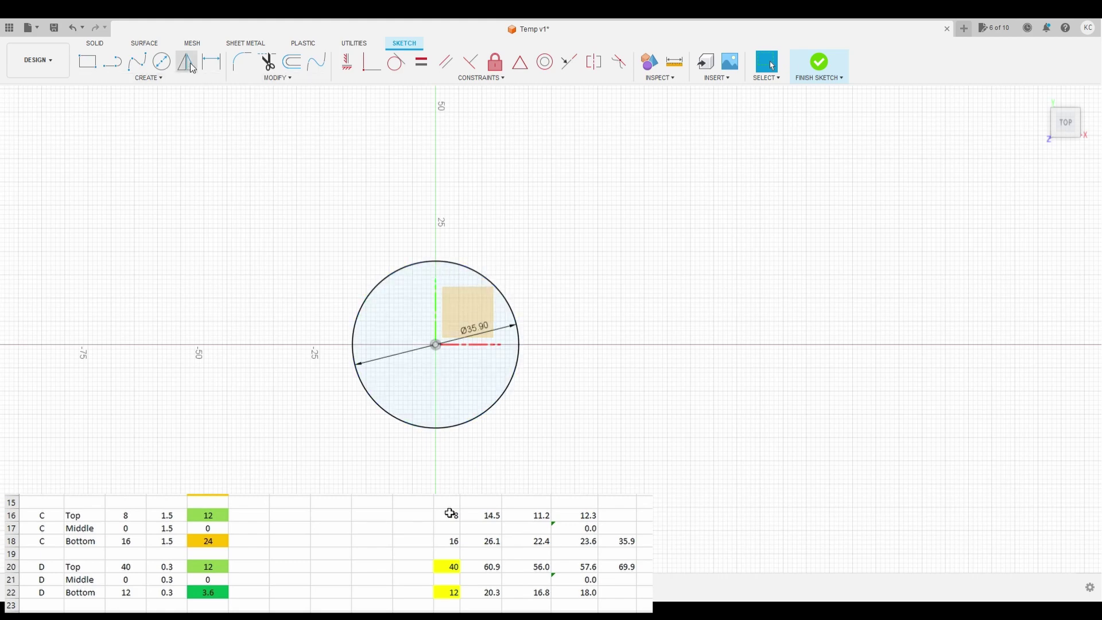
click(113, 62)
click(435, 344)
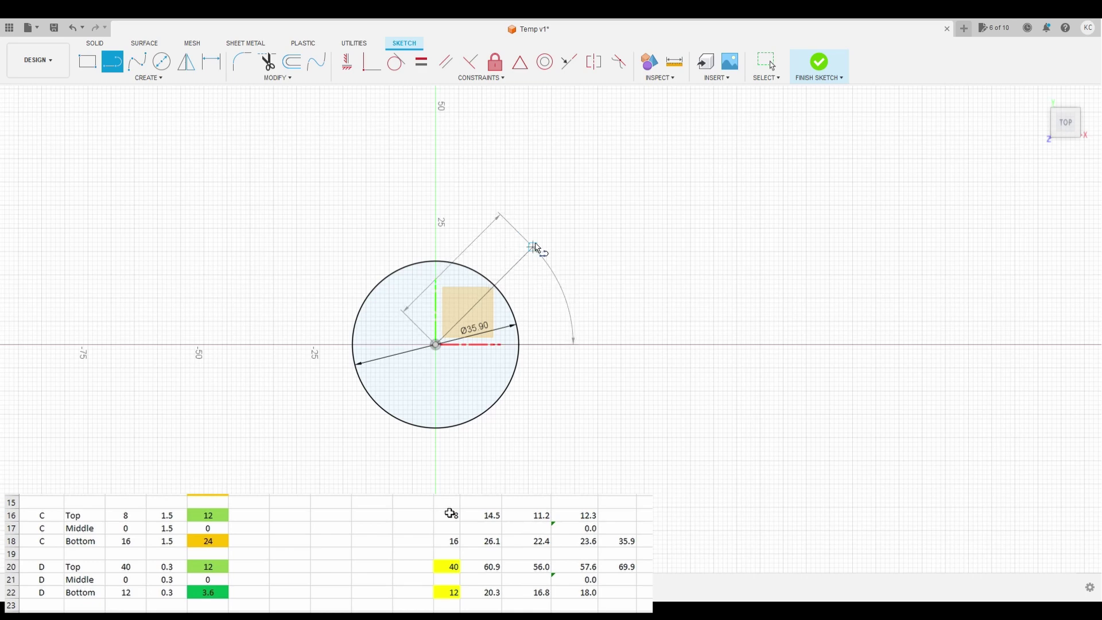
click(535, 246)
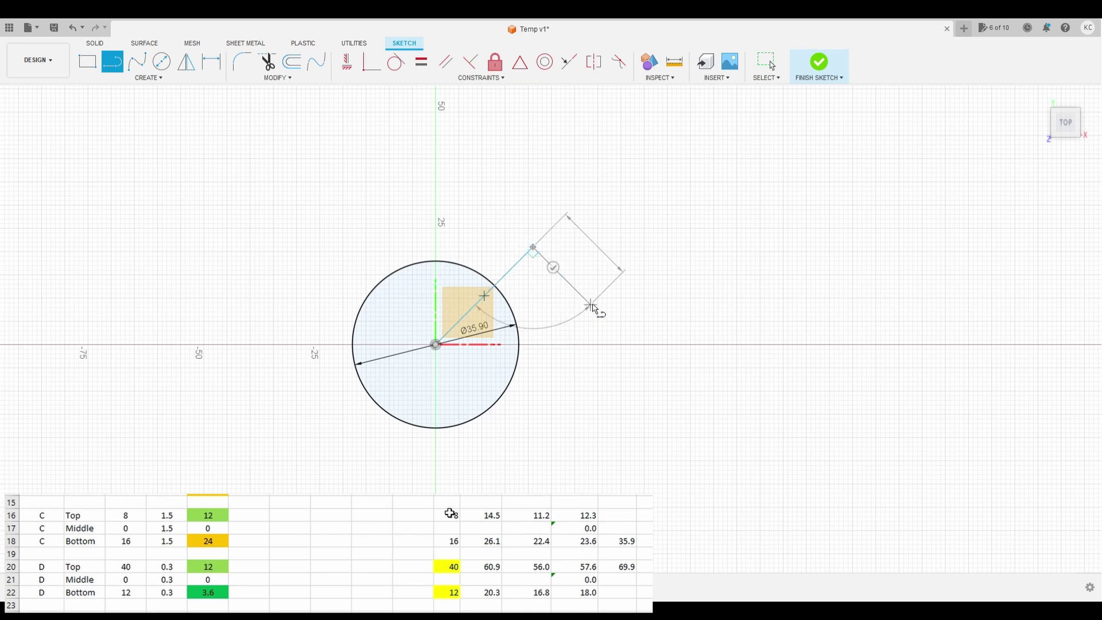
key(Escape)
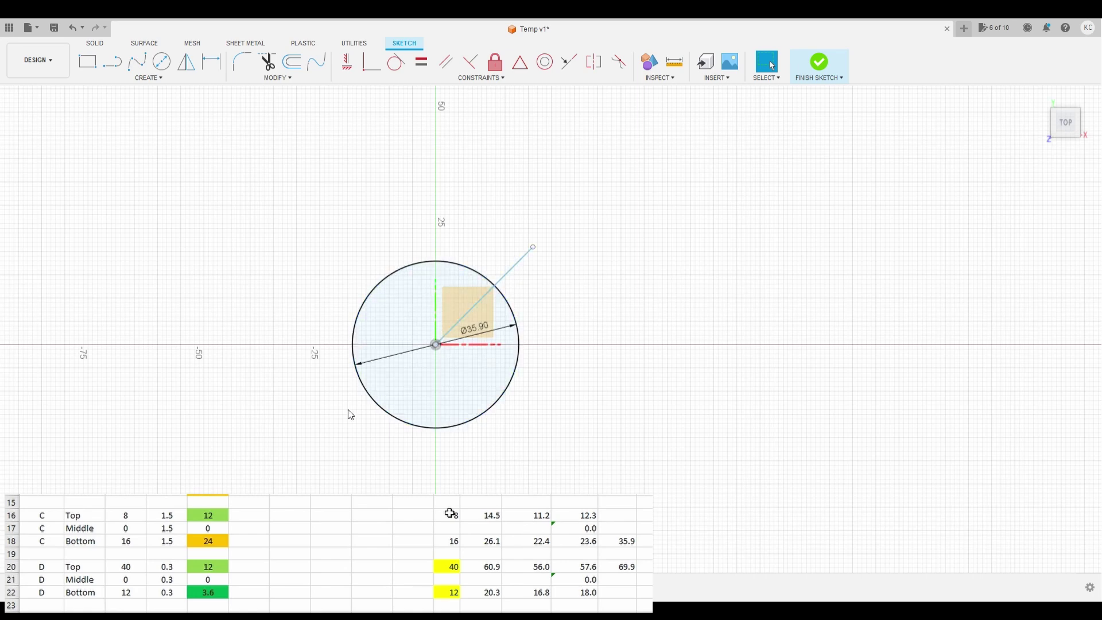
click(268, 61)
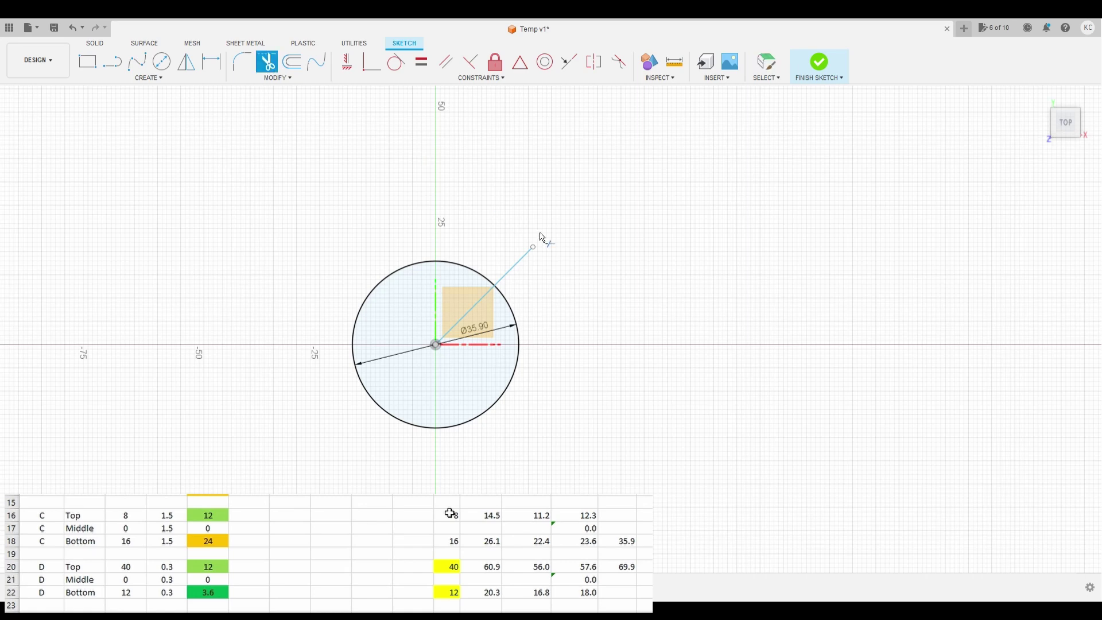
click(521, 265)
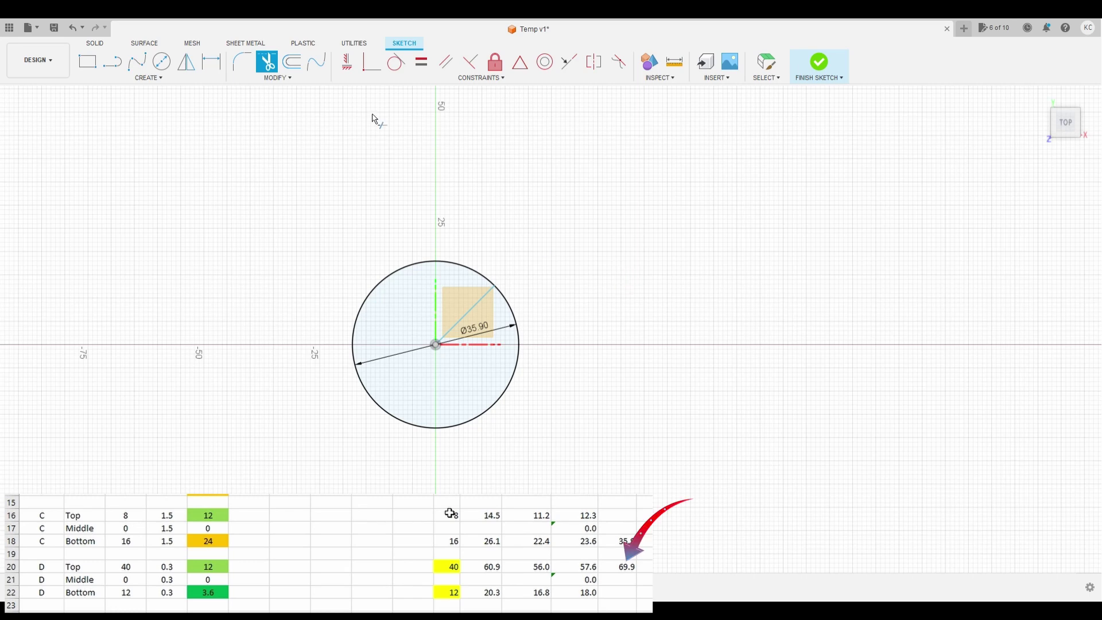
Step: Draw a circle of diameter 69.90 centred where the diagonal line meets the 35.90 circle
click(161, 61)
click(494, 286)
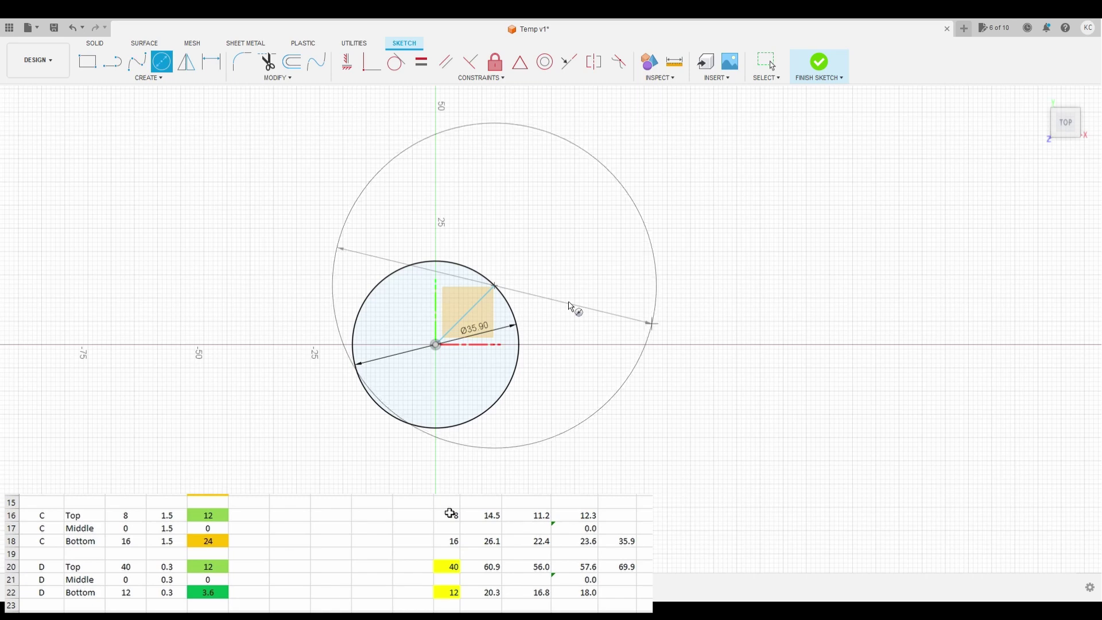
key(Return)
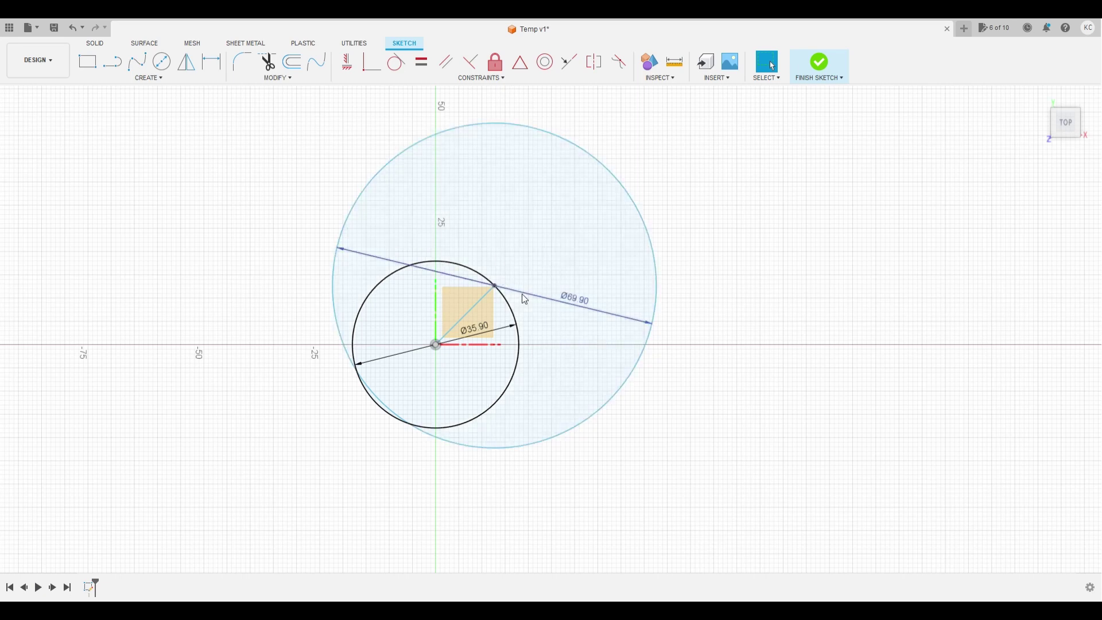
click(641, 355)
Step: Draw a line from the 69.90 circle's centre to where that circle crosses the horizontal axis, and finish the sketch
click(119, 71)
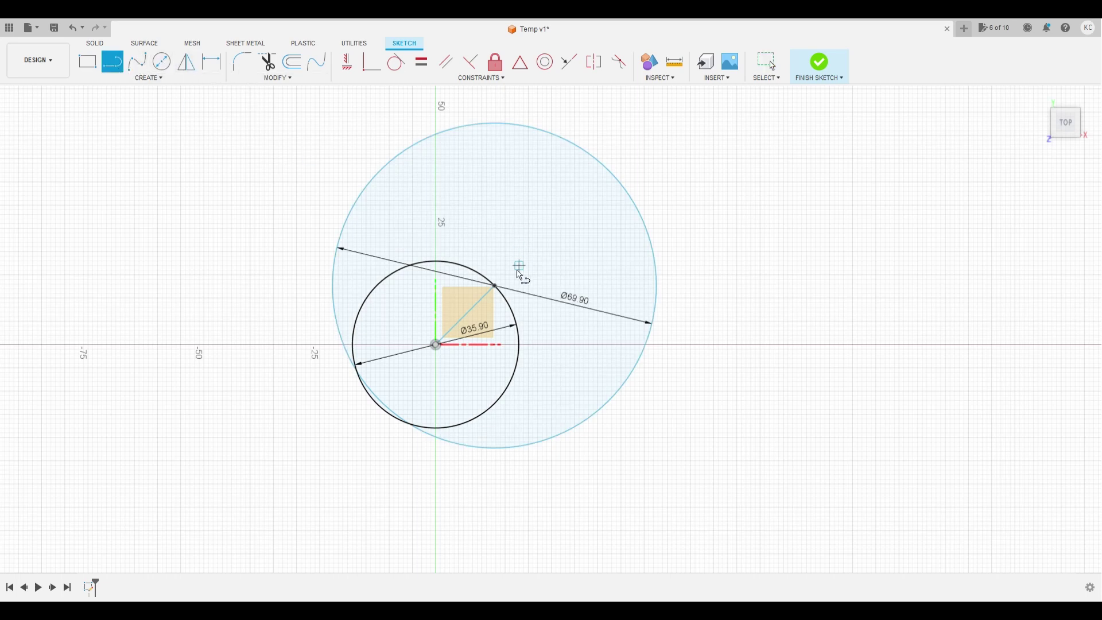
click(495, 285)
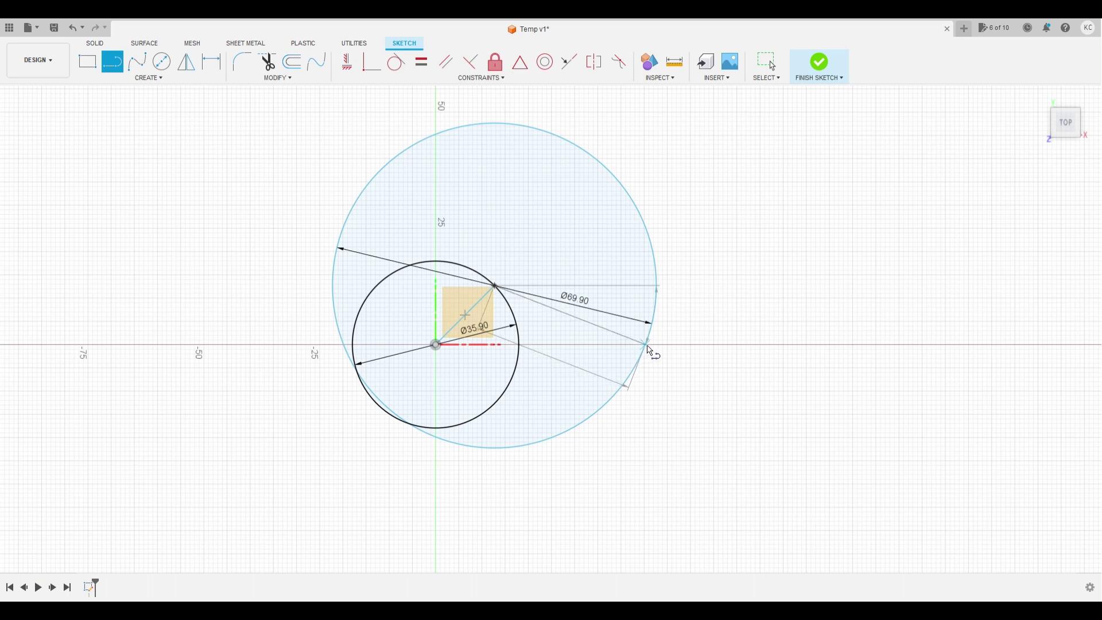
click(647, 345)
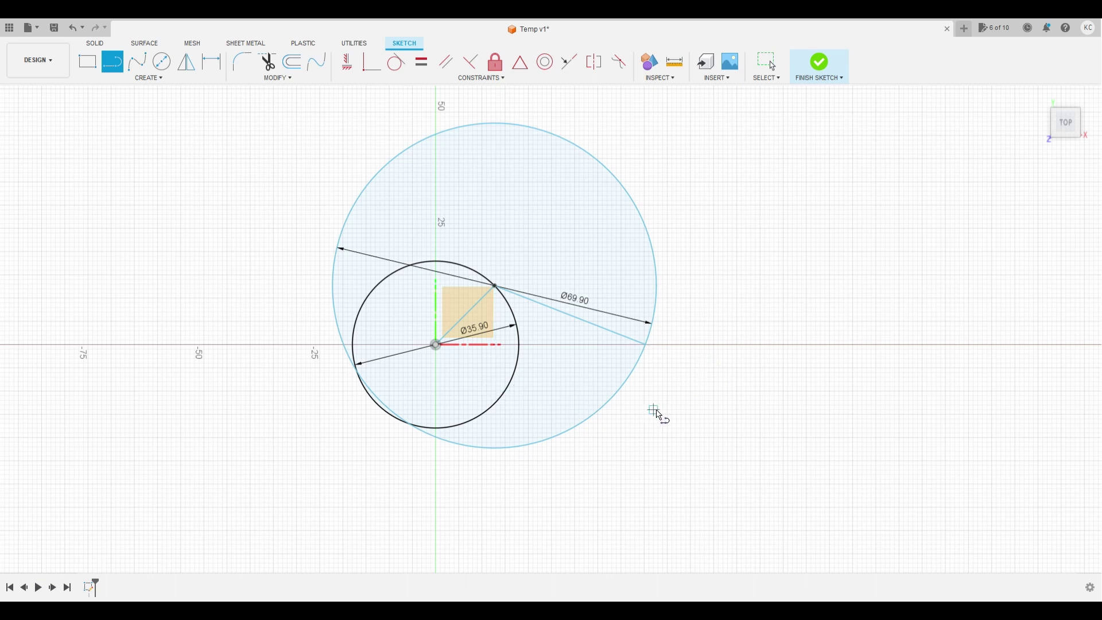
key(Escape)
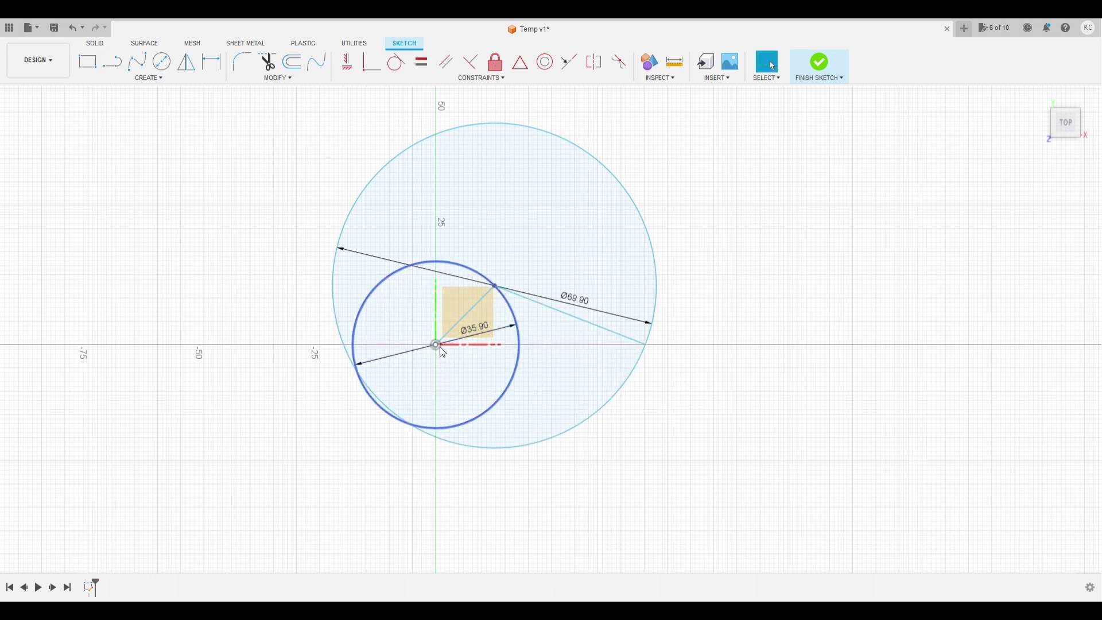
click(495, 285)
click(497, 287)
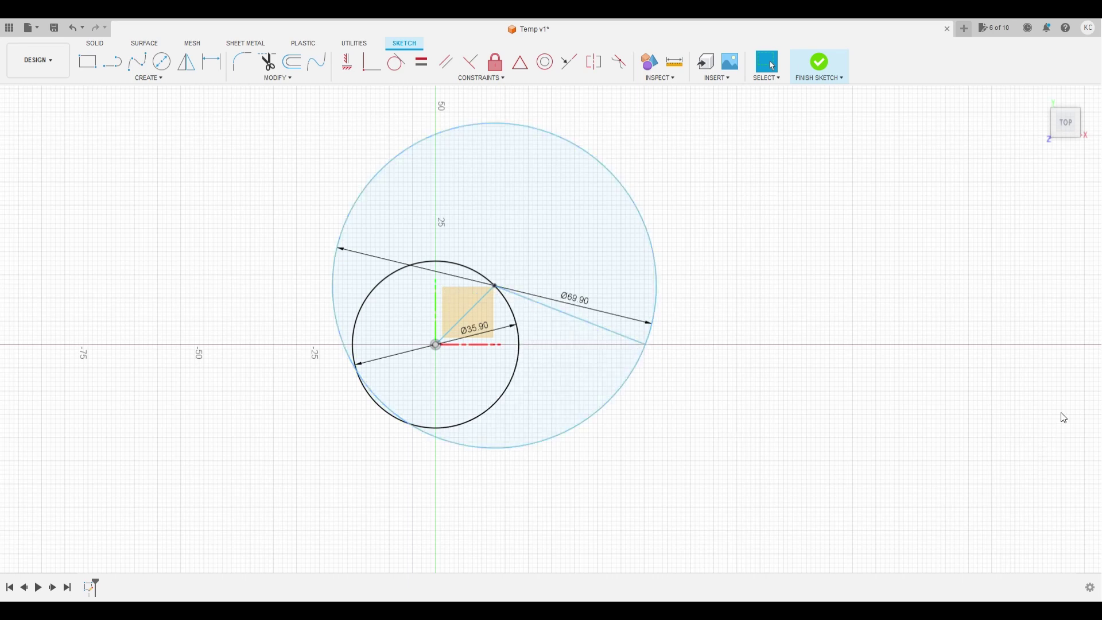
key(Return)
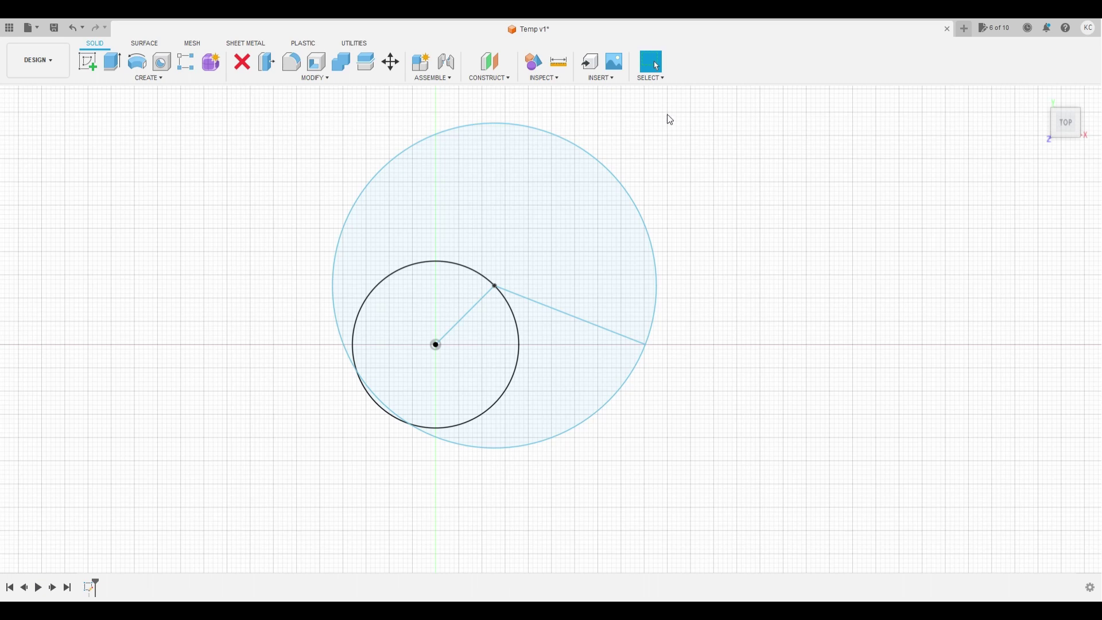
Step: Insert the gear bodies from the 8T Gear and 16T Gear designs into the Temp design at the origin
click(612, 77)
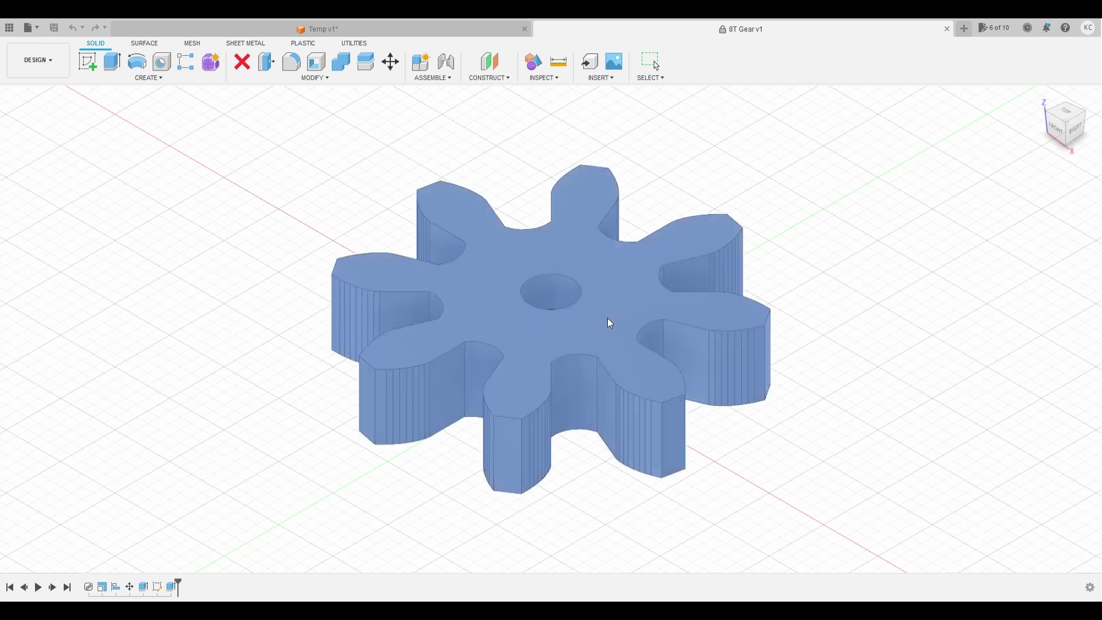
click(609, 321)
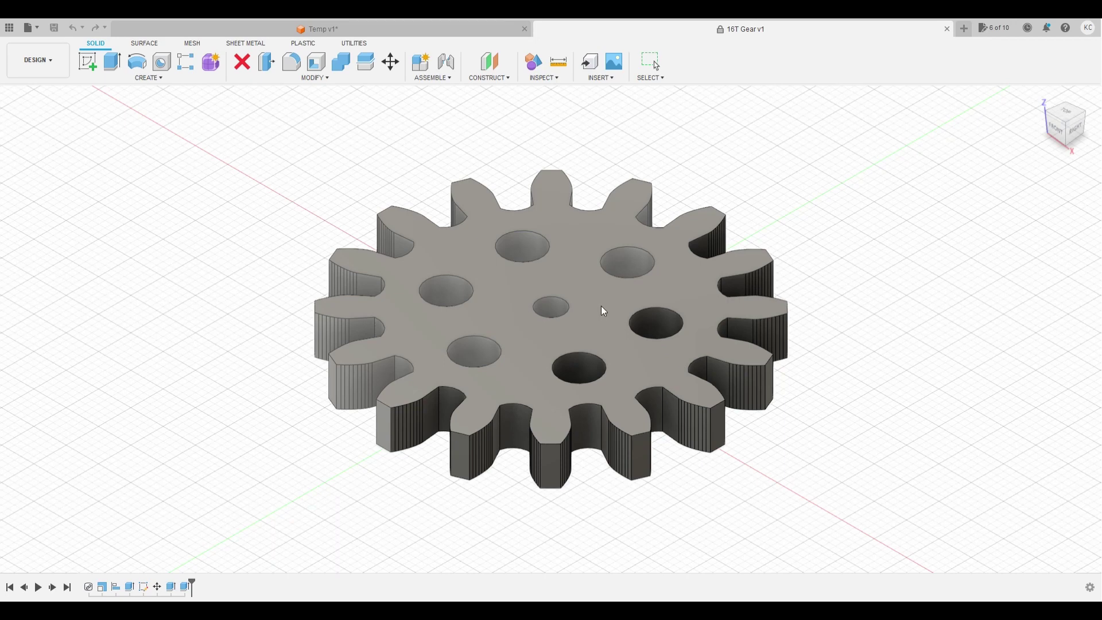
click(606, 313)
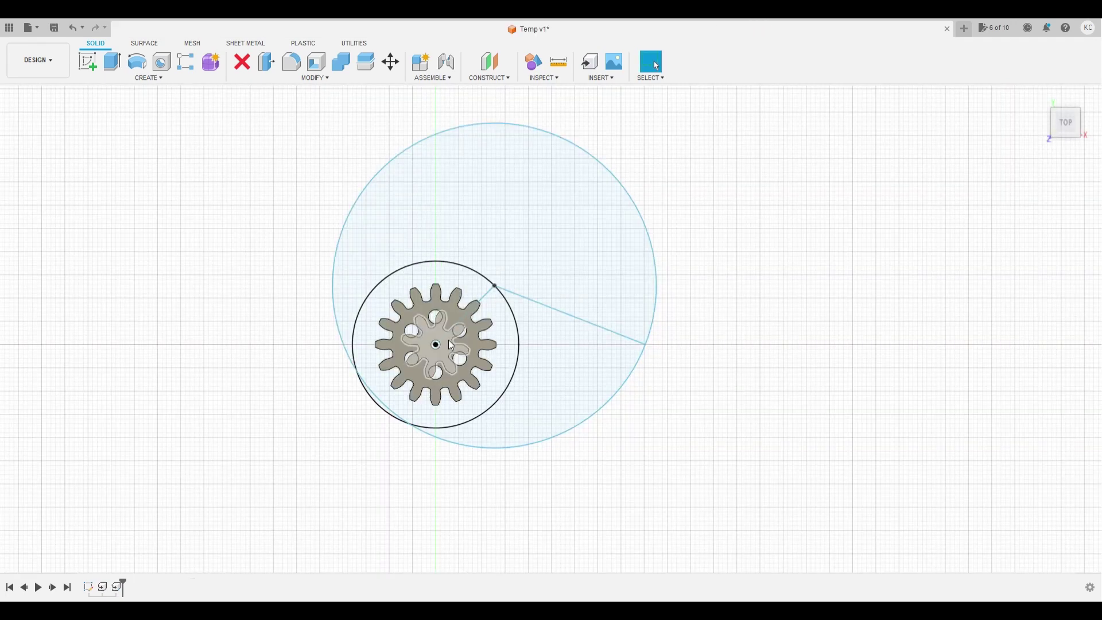
Step: Move the 16-tooth gear point to point from the origin to the diagonal line's end on the 35.90 circle
click(390, 65)
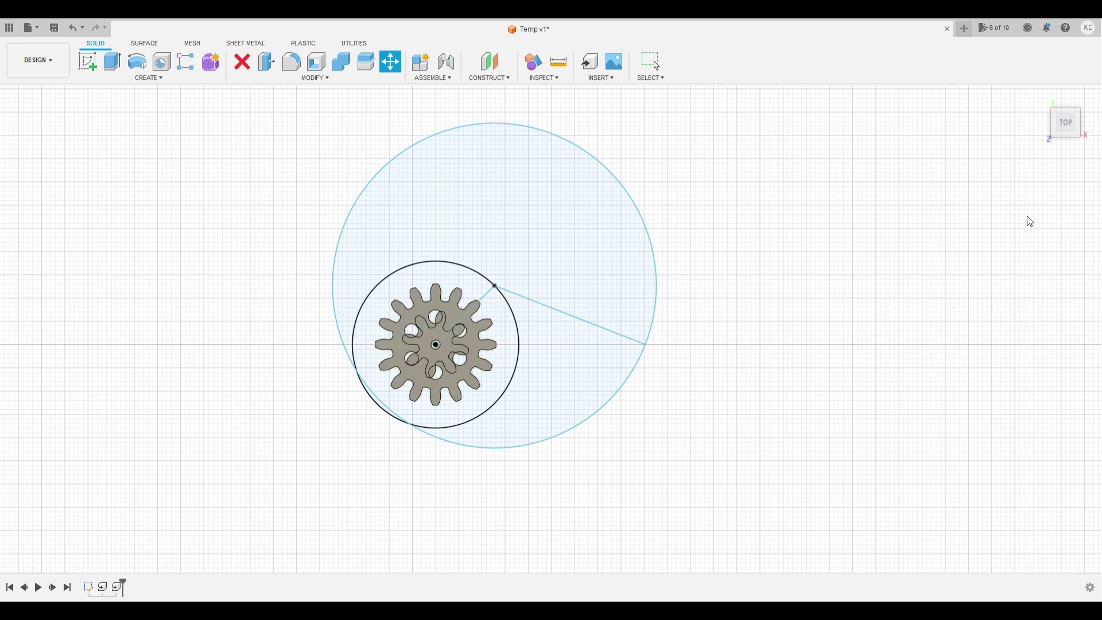
click(484, 332)
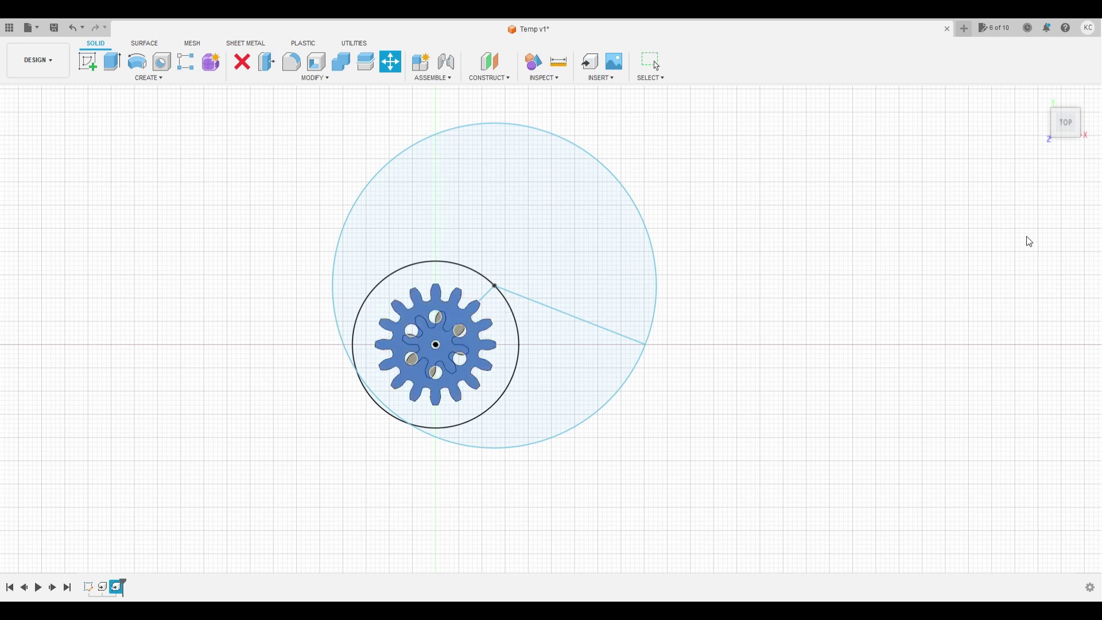
click(448, 338)
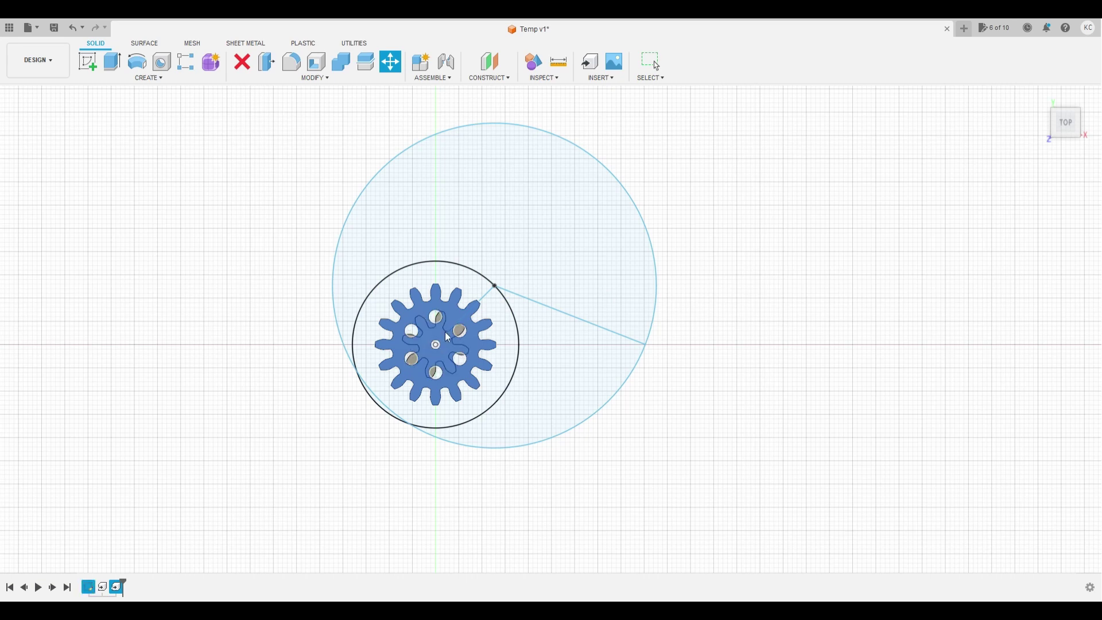
click(495, 285)
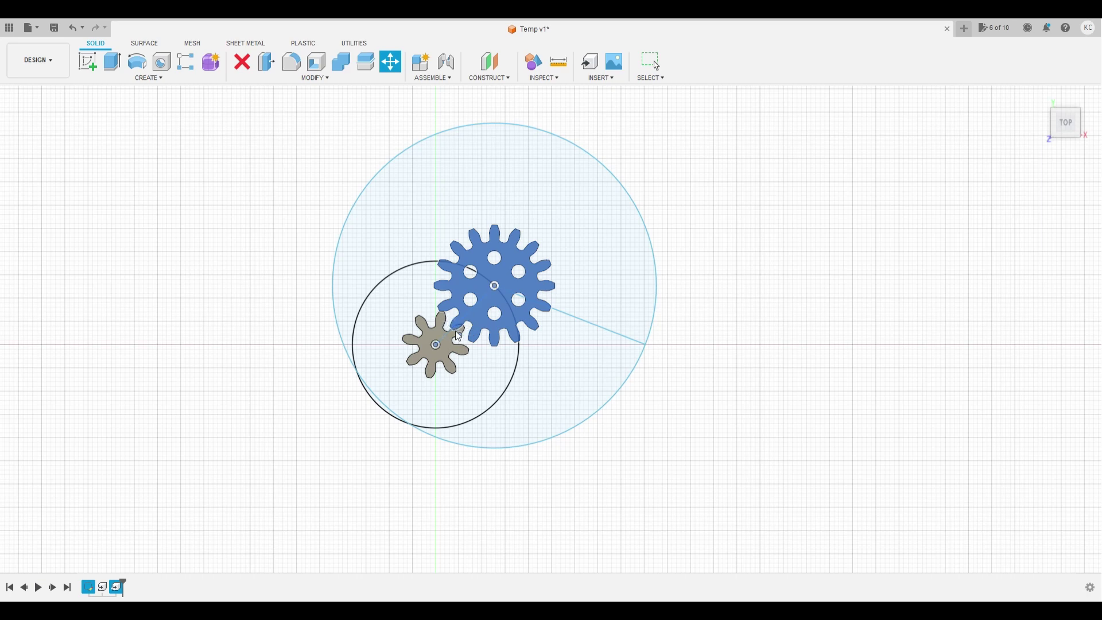
key(Return)
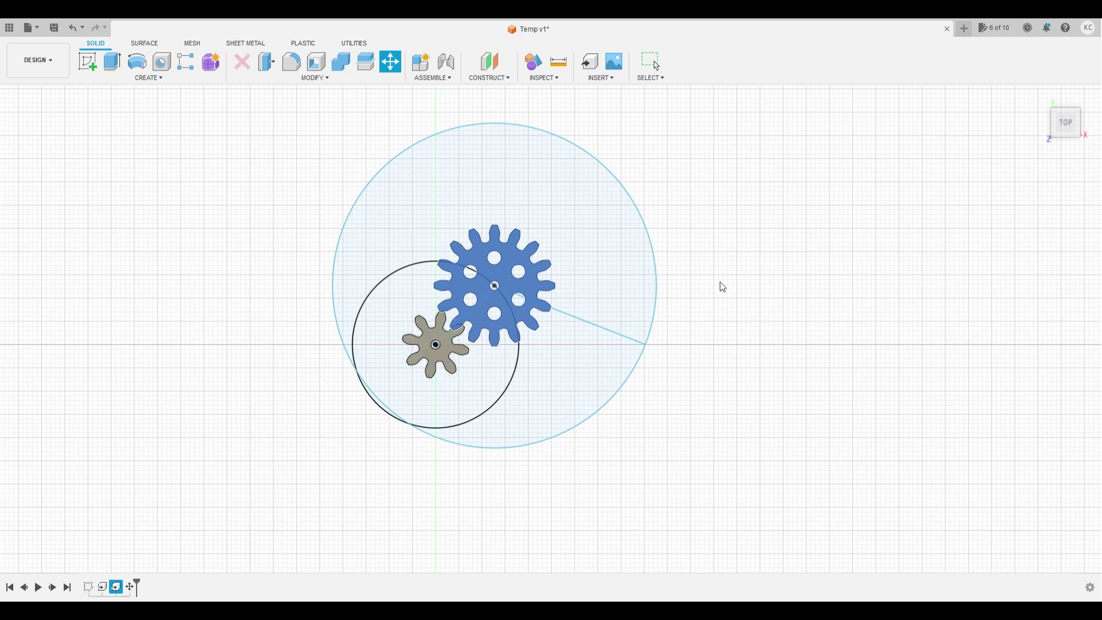
Step: Rotate the 16-tooth gear slightly clockwise about its centre hole so its teeth mesh with the 8-tooth gear
scroll(502, 296, up, 7)
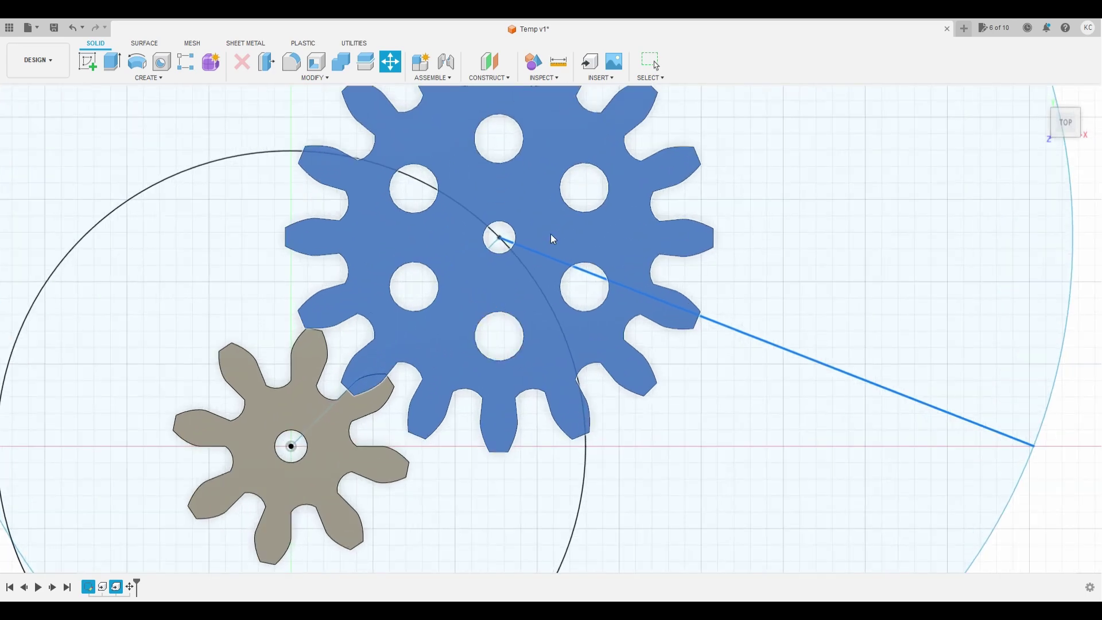
click(1060, 200)
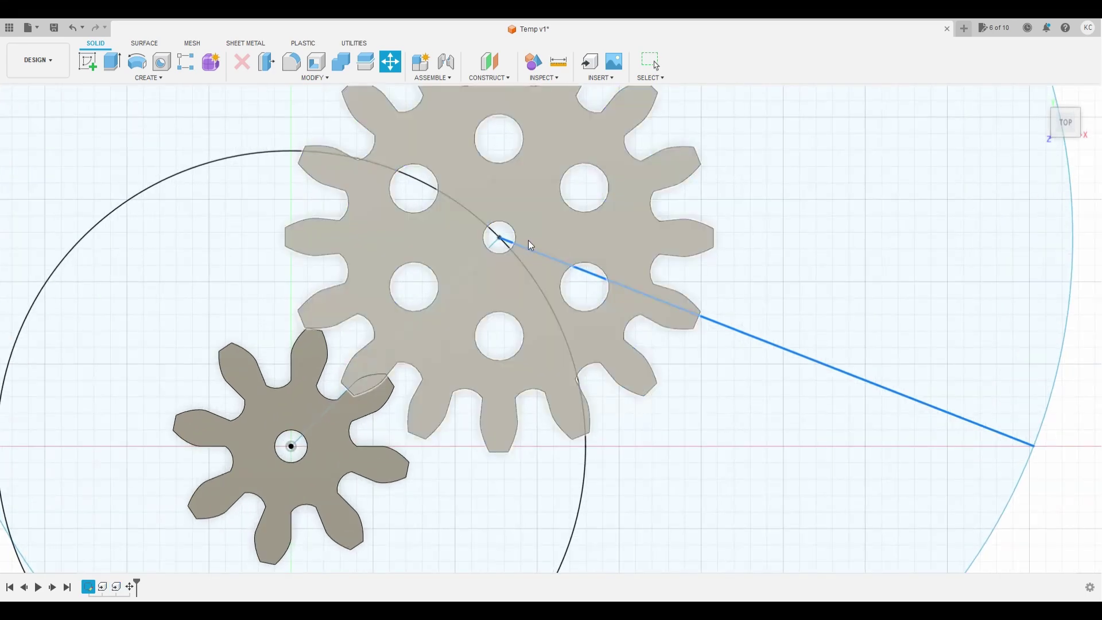
click(531, 245)
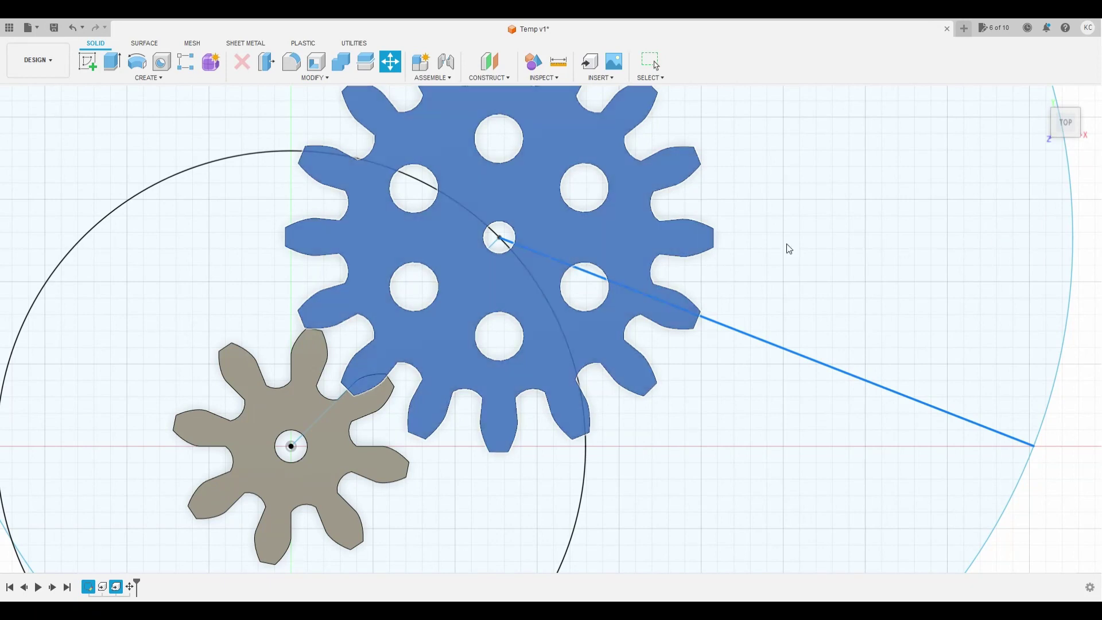
click(513, 230)
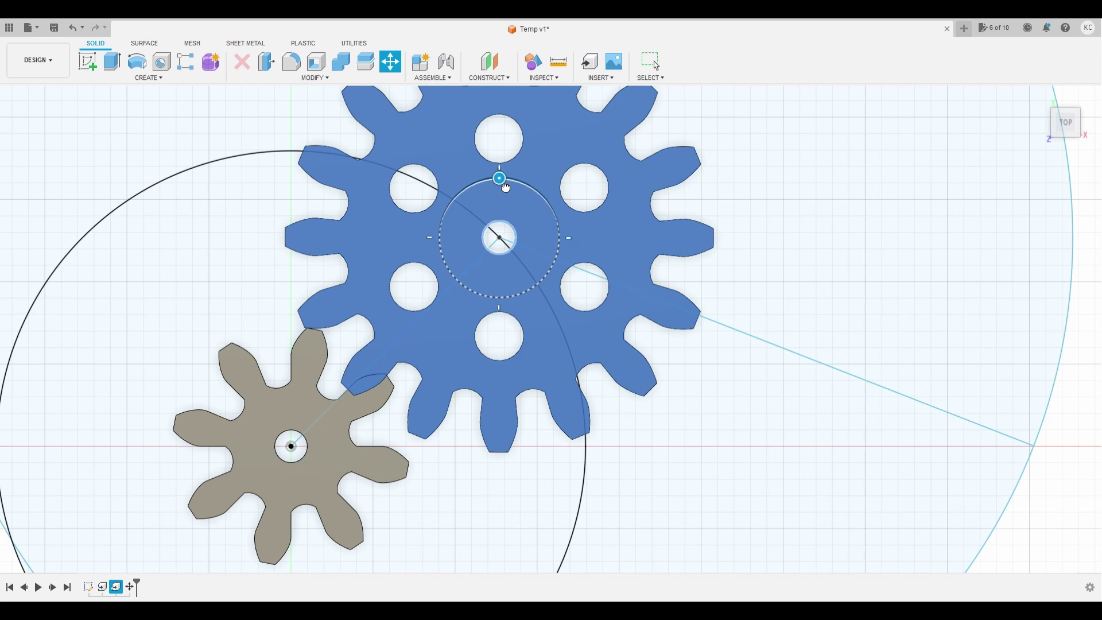
drag(507, 187, 510, 189)
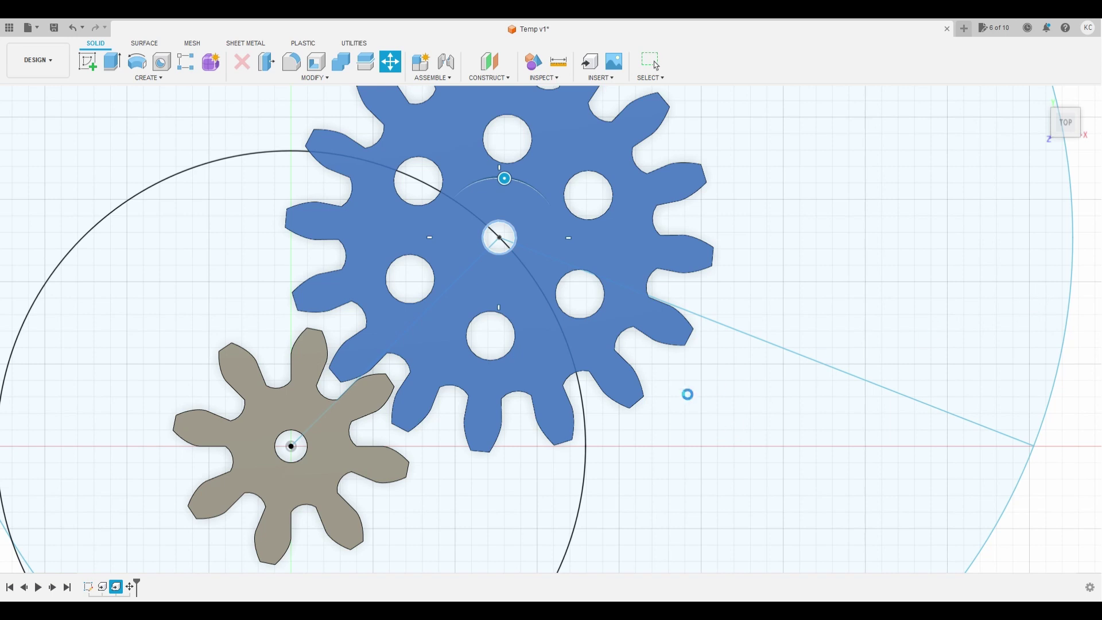
scroll(712, 377, down, 5)
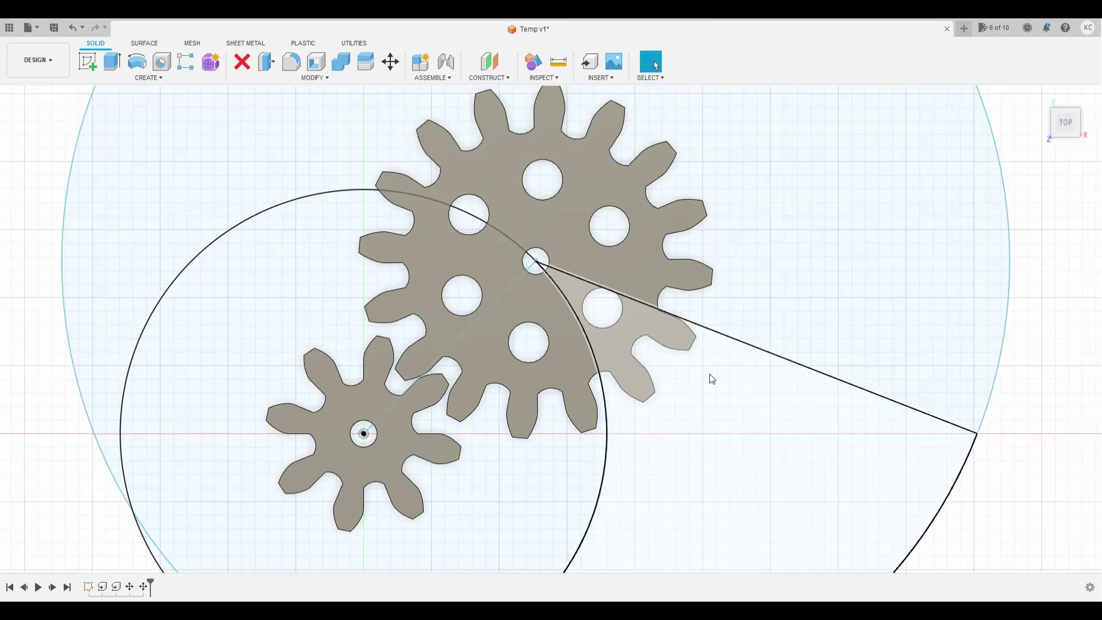
Step: Insert a second 8-tooth gear body from the 8T Gear design into the Temp design at the origin
click(1071, 132)
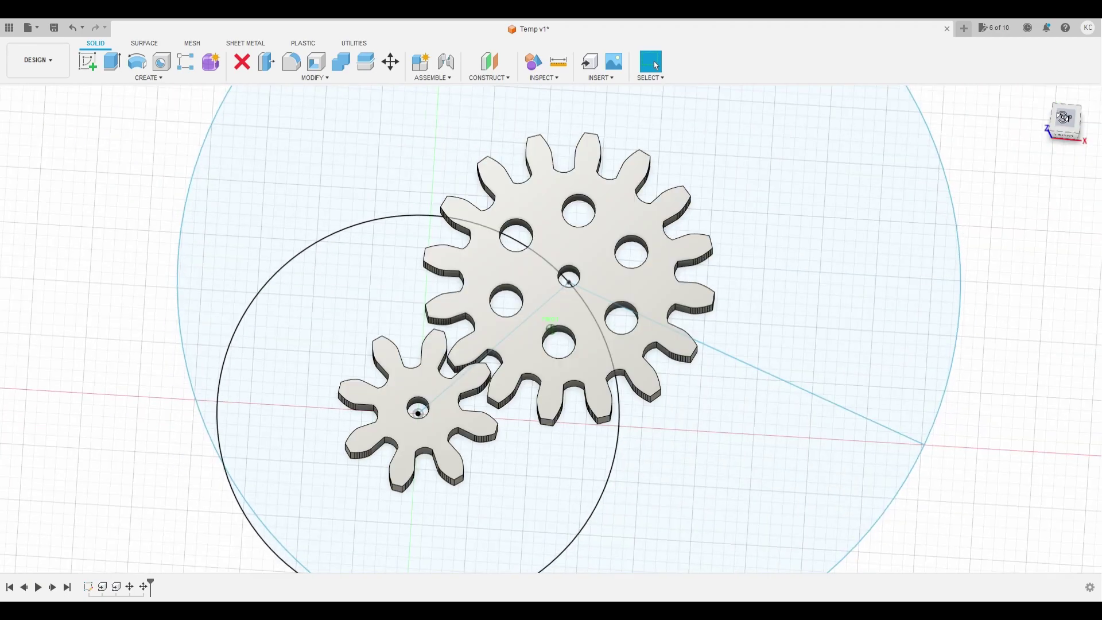
shift+middle_drag(551, 287, 551, 516)
shift+middle_drag(551, 310, 551, 368)
click(1069, 131)
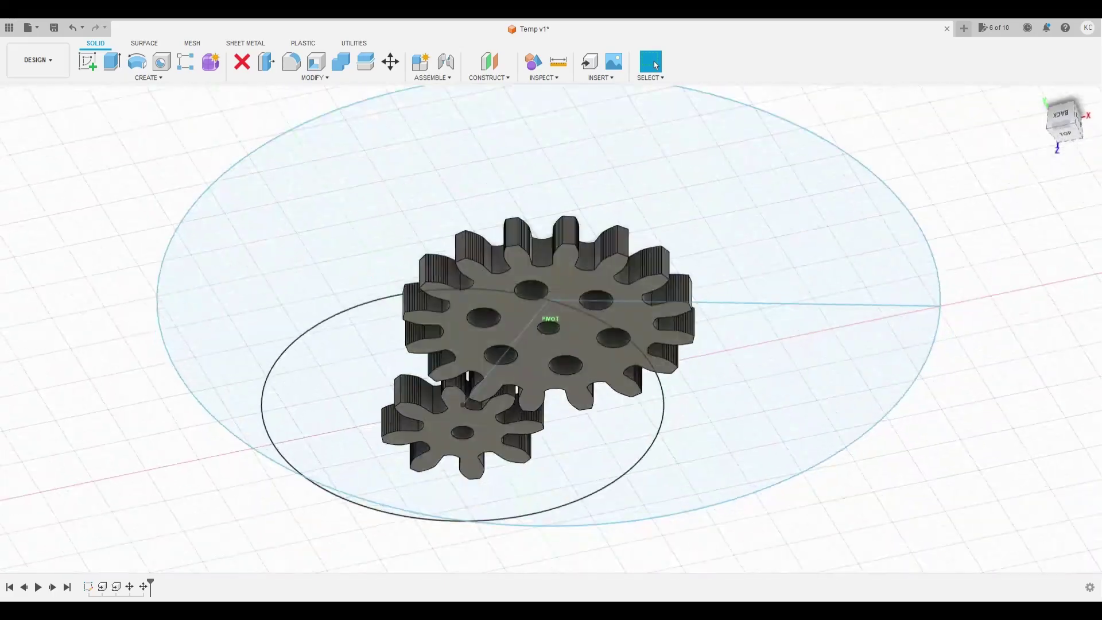
click(1071, 128)
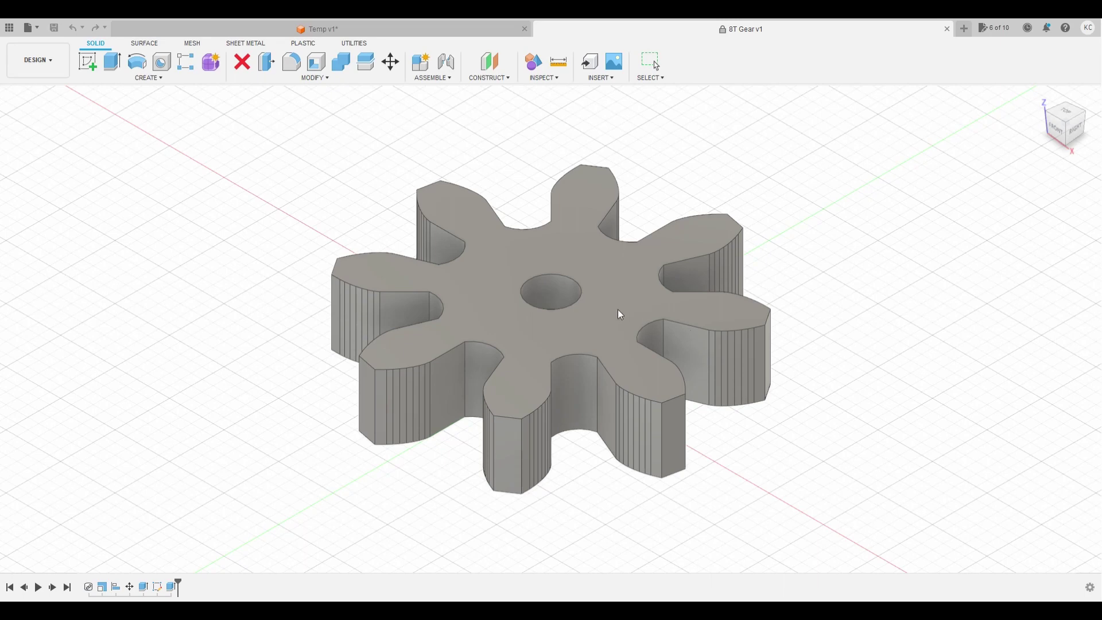
click(620, 314)
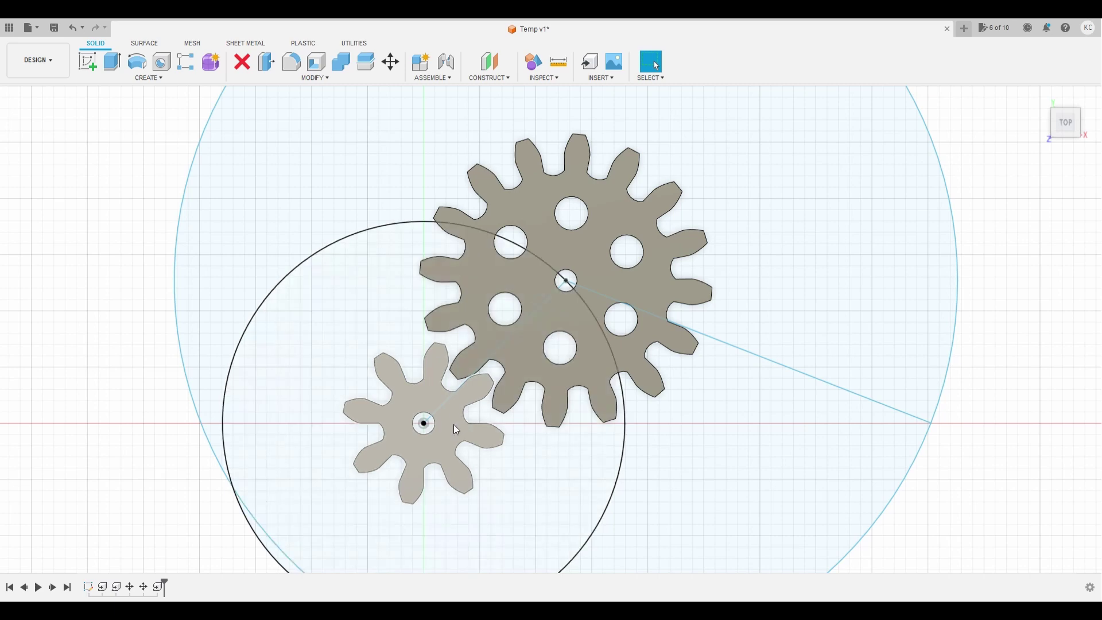
Step: Move the second 8-tooth gear point to point from its underside hole centre to the hole centre on top of the 16-tooth gear
click(389, 66)
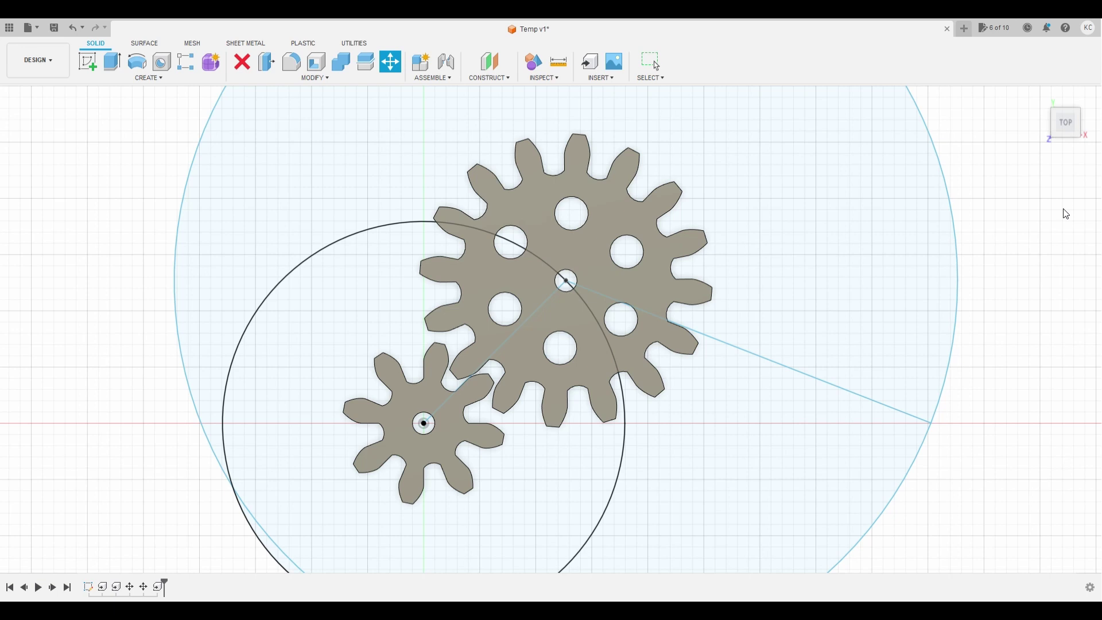
click(454, 435)
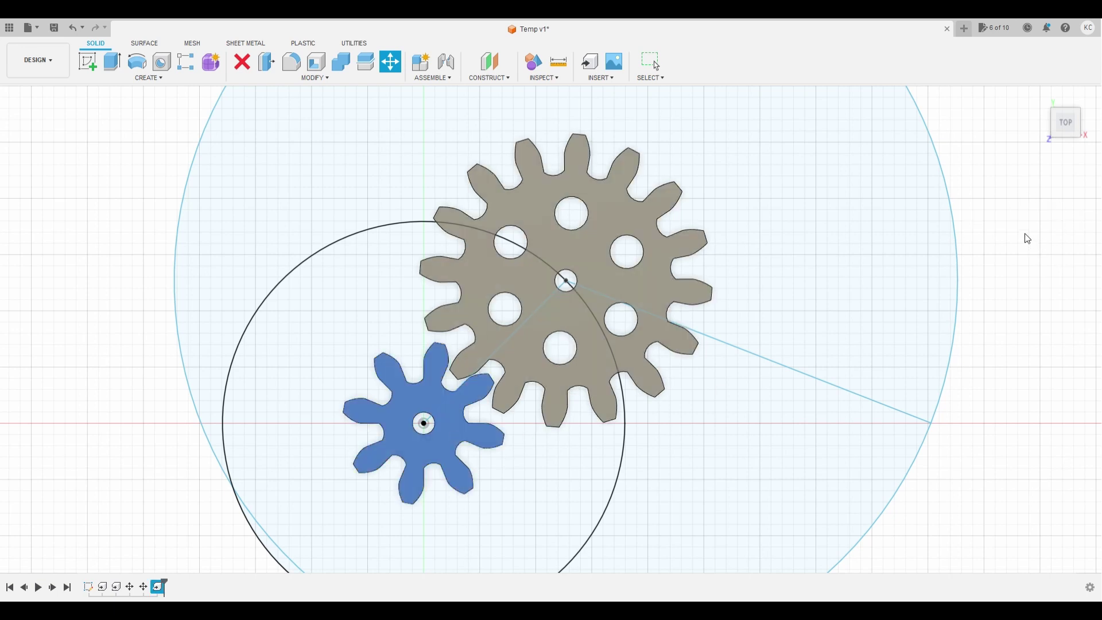
click(1066, 133)
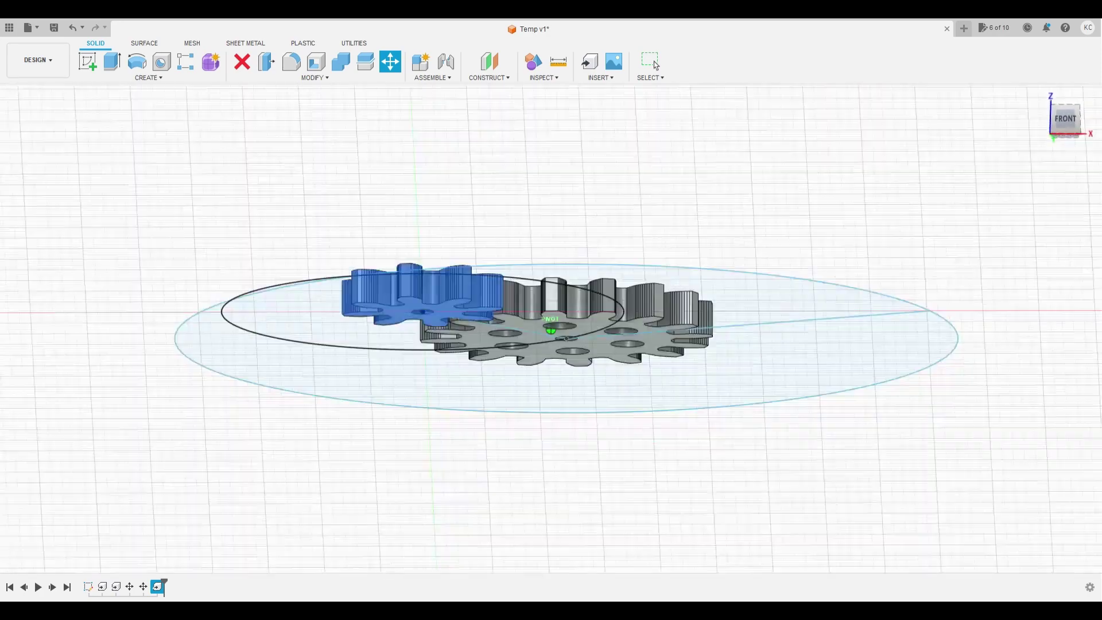
click(1066, 135)
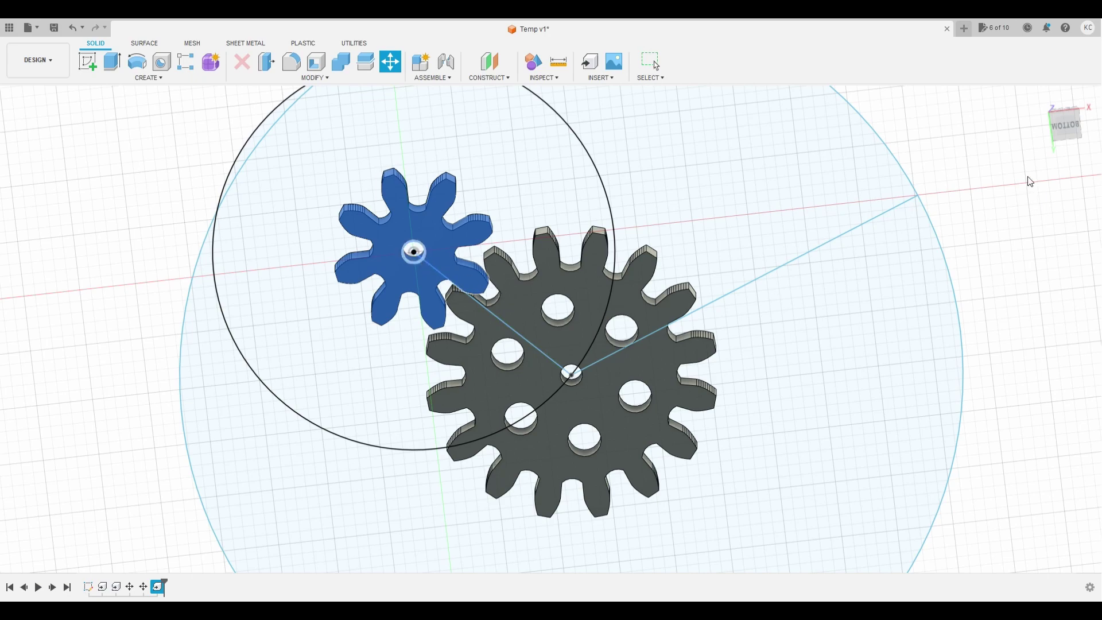
click(1040, 96)
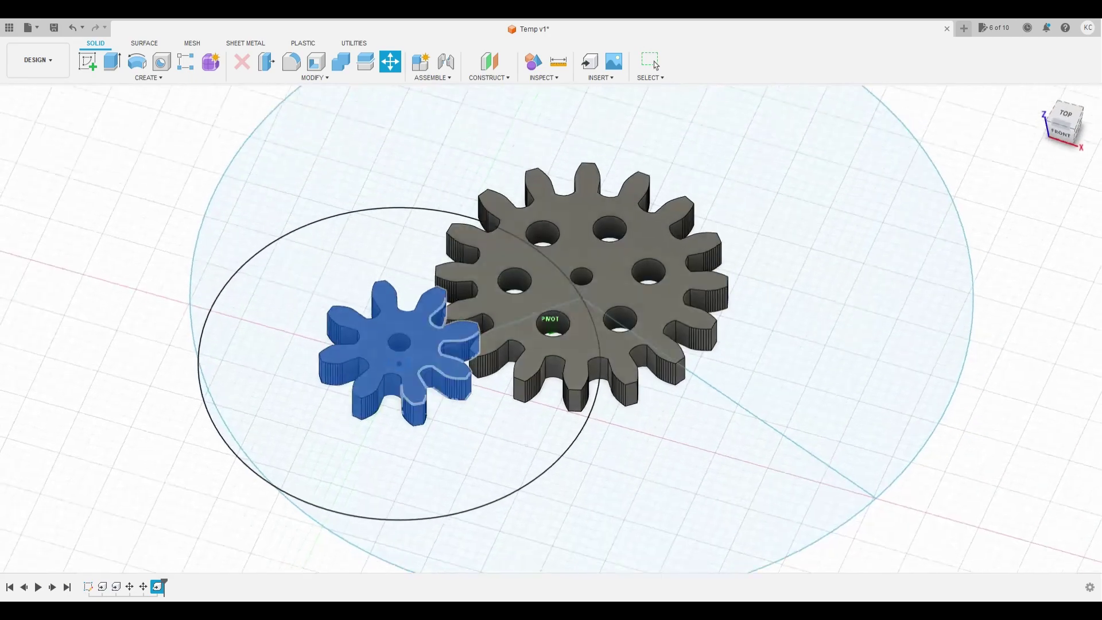
click(583, 285)
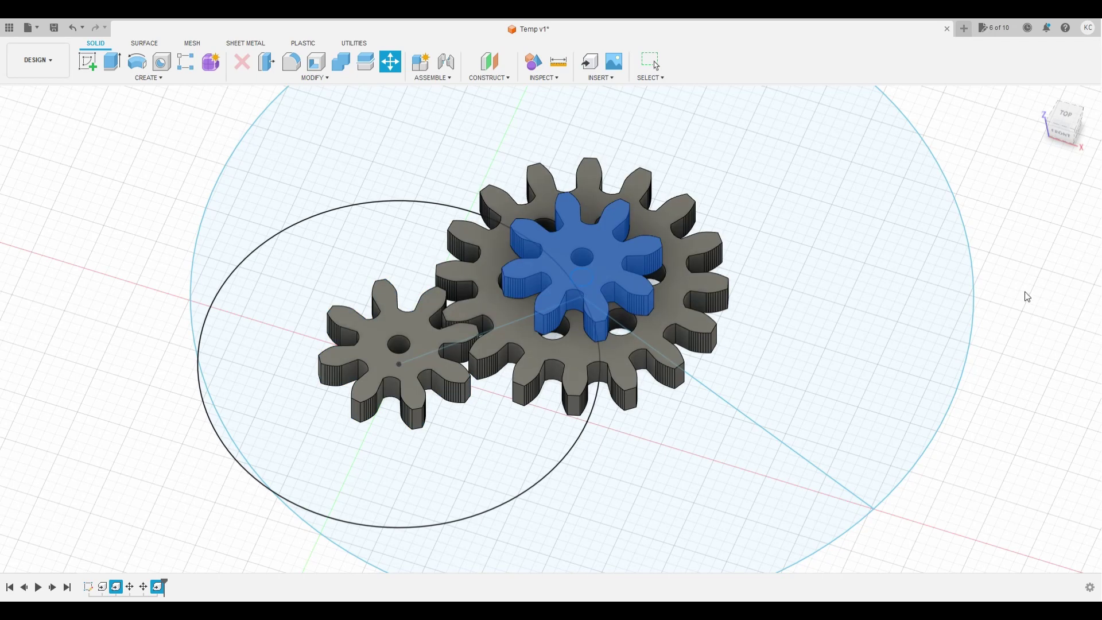
key(Return)
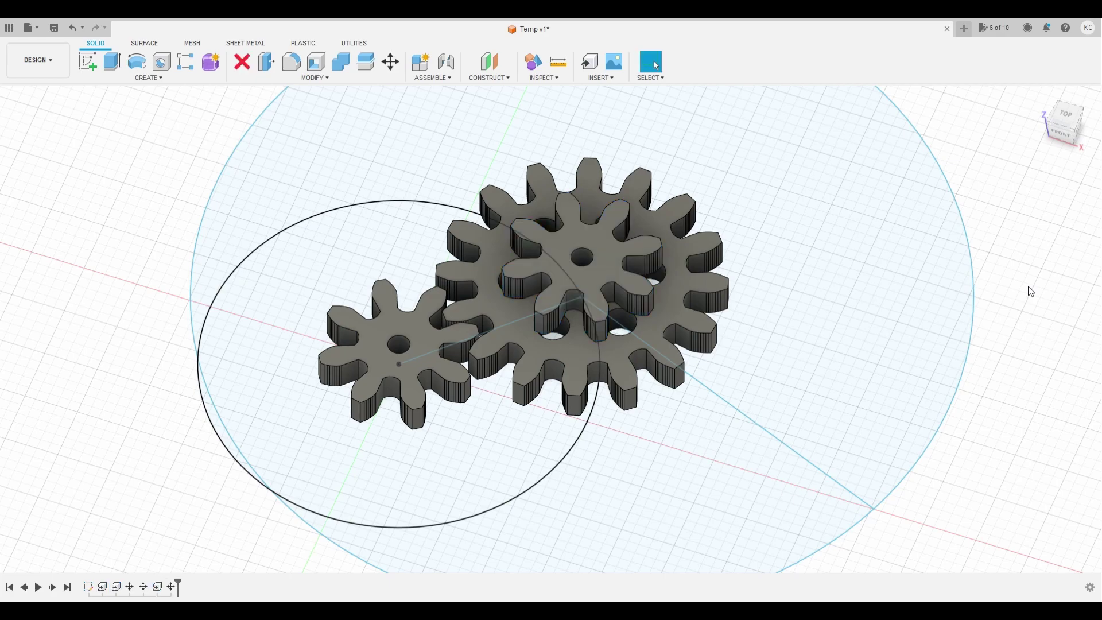
Step: Insert the gear body from the 40T Gear design into the Temp design at the origin
click(1061, 122)
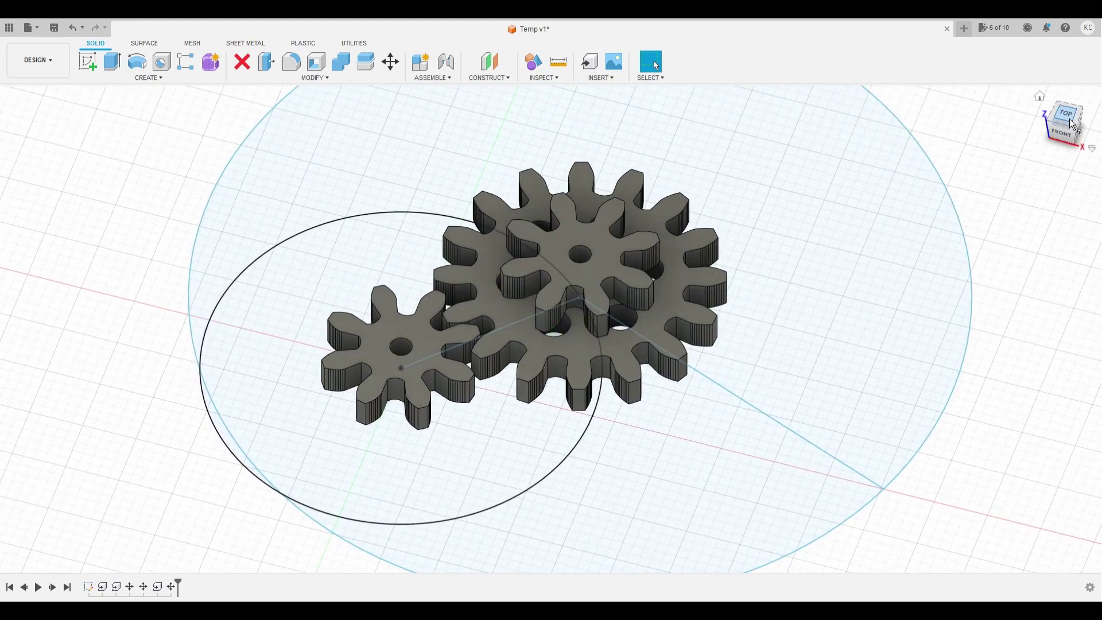
click(1066, 112)
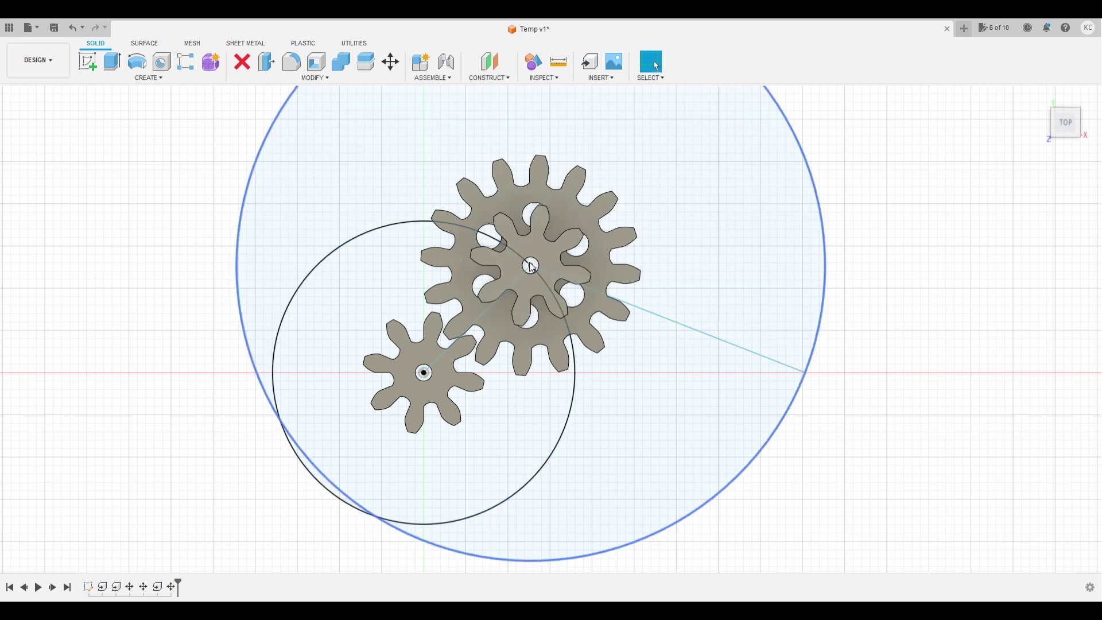
click(614, 80)
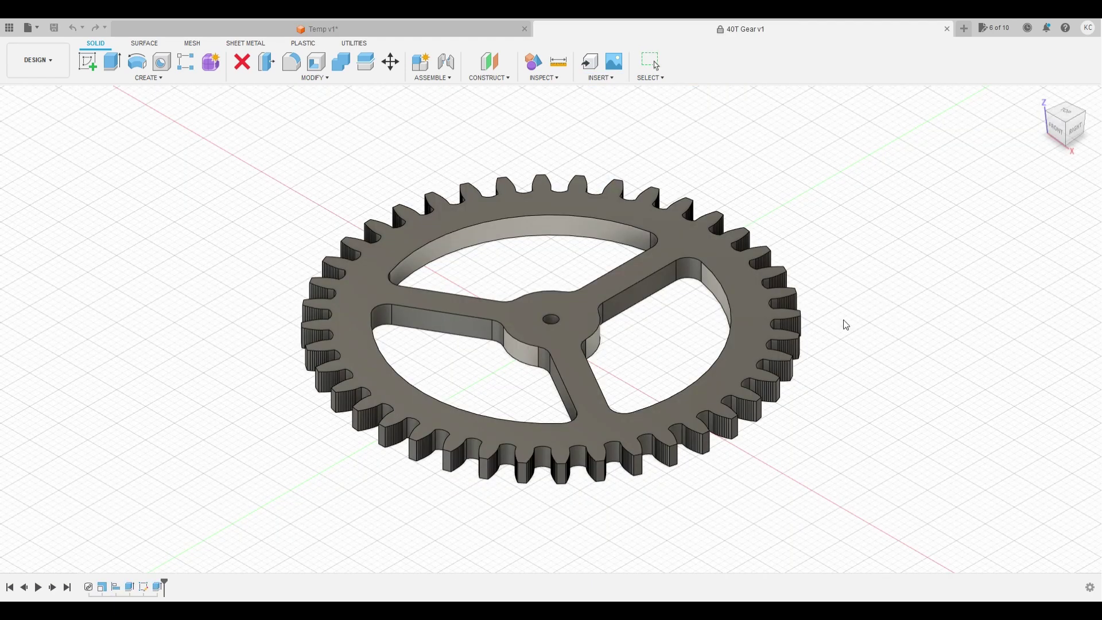
click(750, 344)
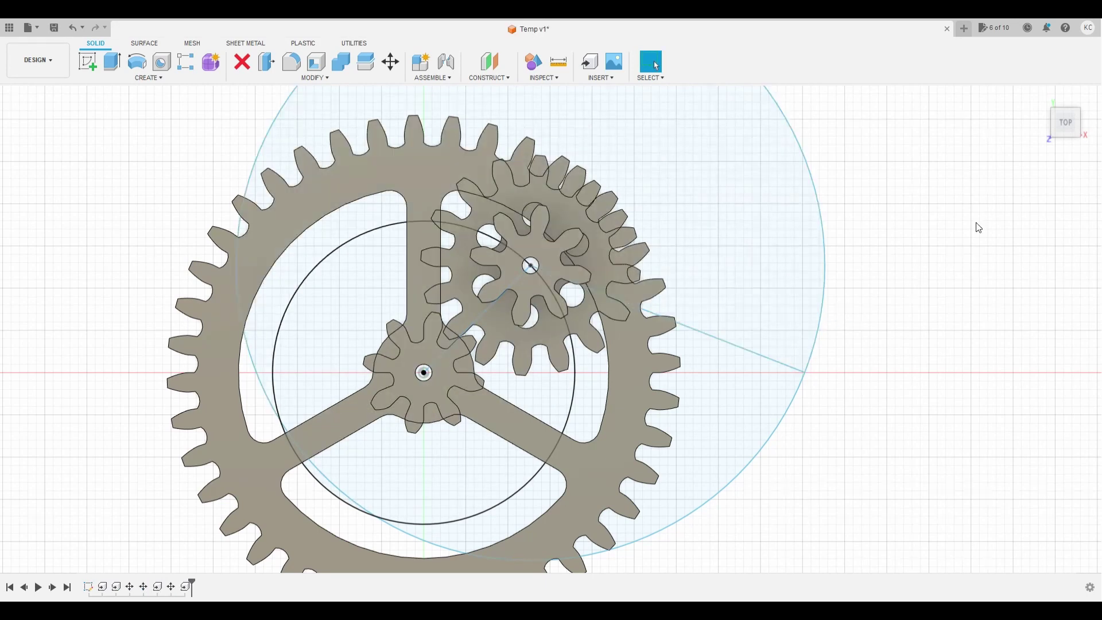
Step: Move the 40-tooth gear point to point from the origin to the line's end where the 69.90 circle crosses the horizontal axis
click(391, 62)
click(597, 469)
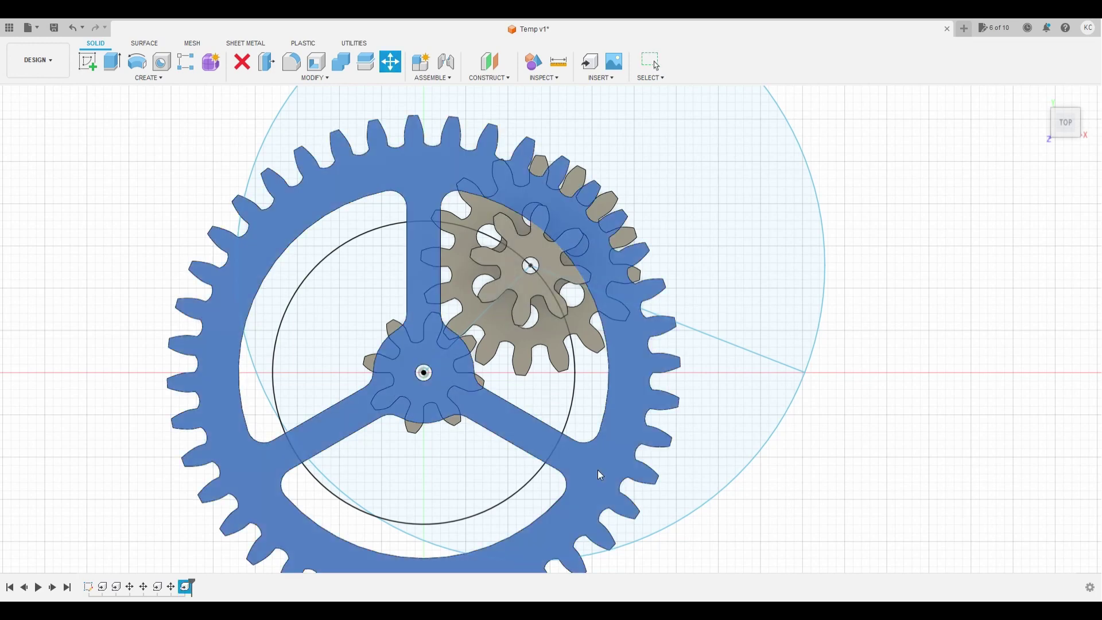
click(427, 377)
click(425, 374)
click(806, 373)
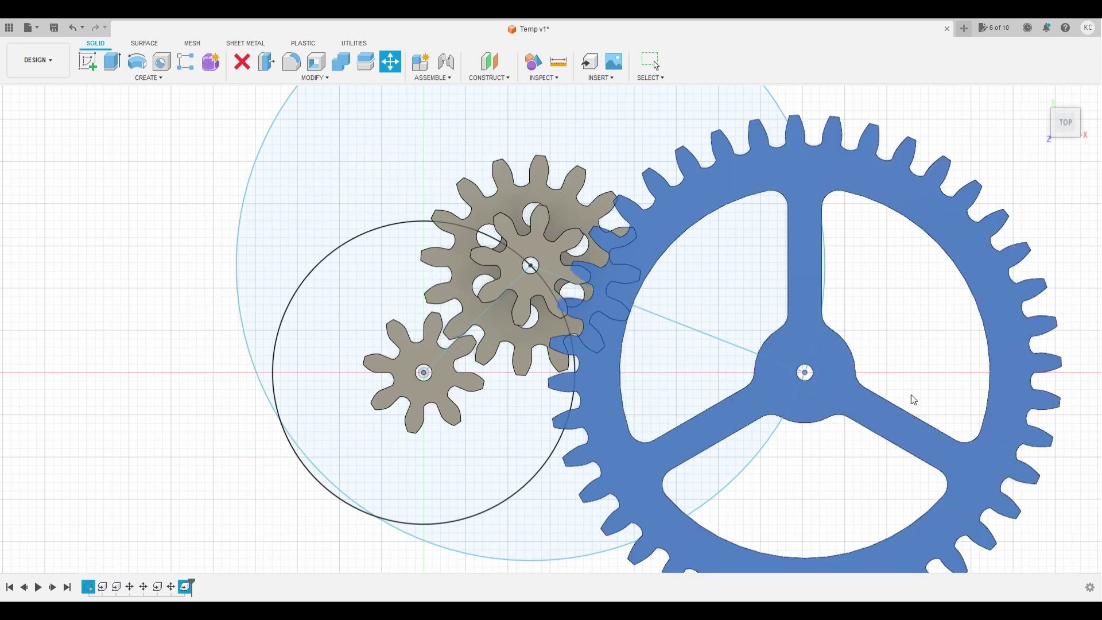
click(804, 181)
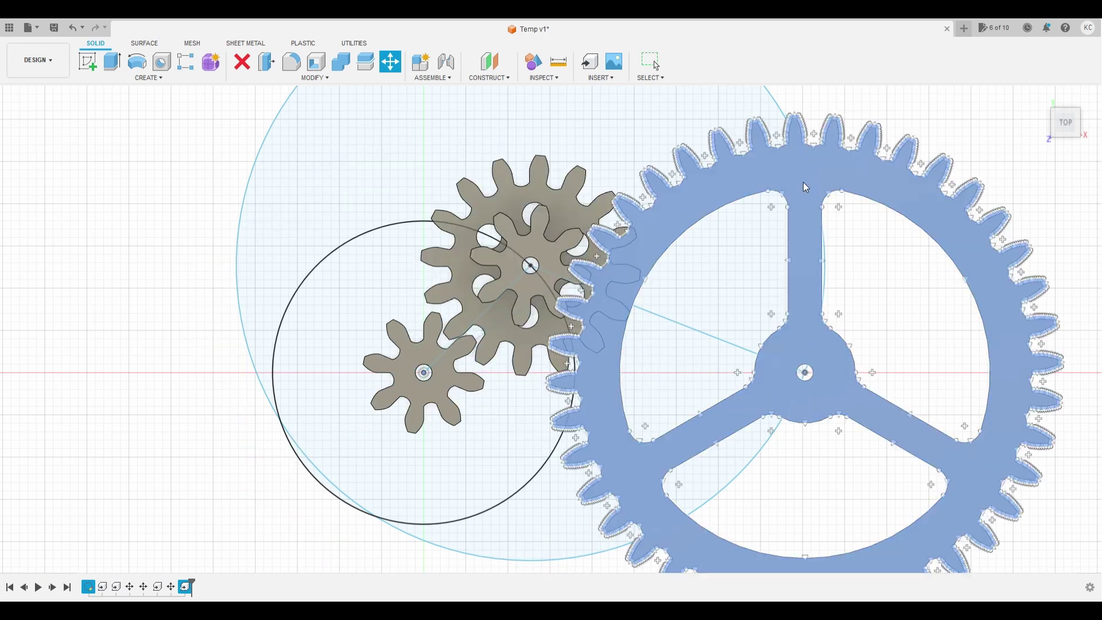
Step: Raise the 40-tooth gear vertically by one gear thickness to the level of the upper 8-tooth gear
click(1072, 132)
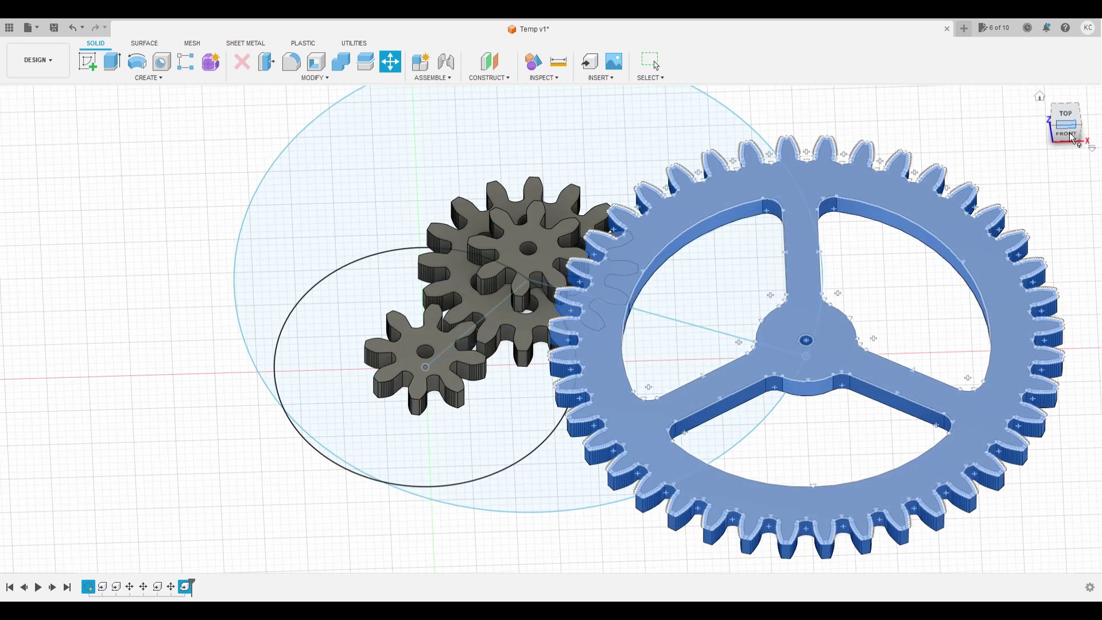
click(1070, 133)
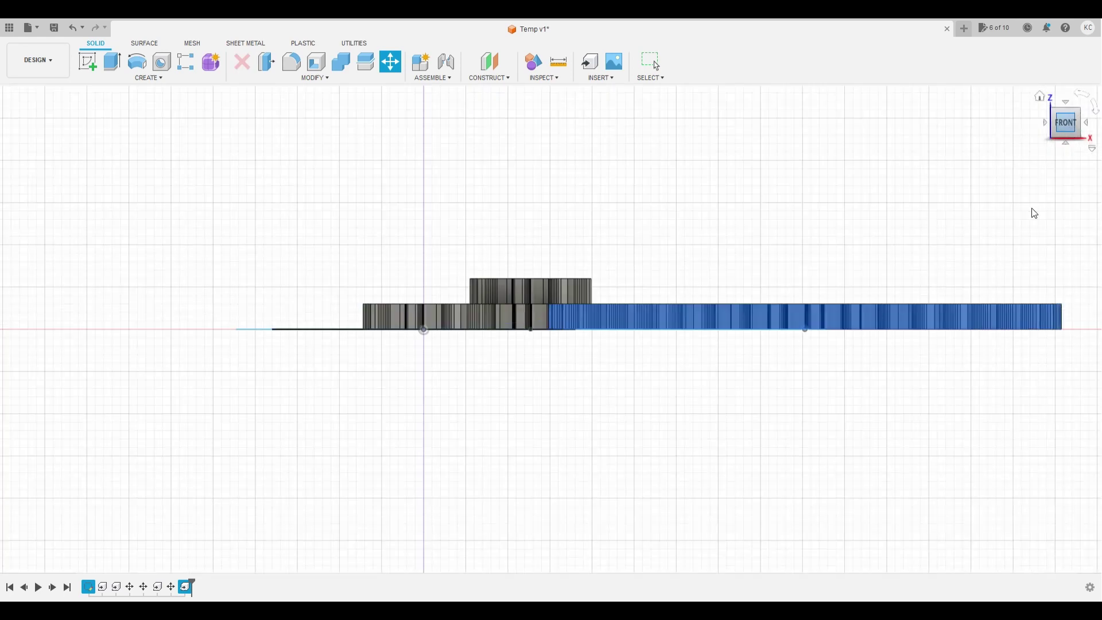
key(m)
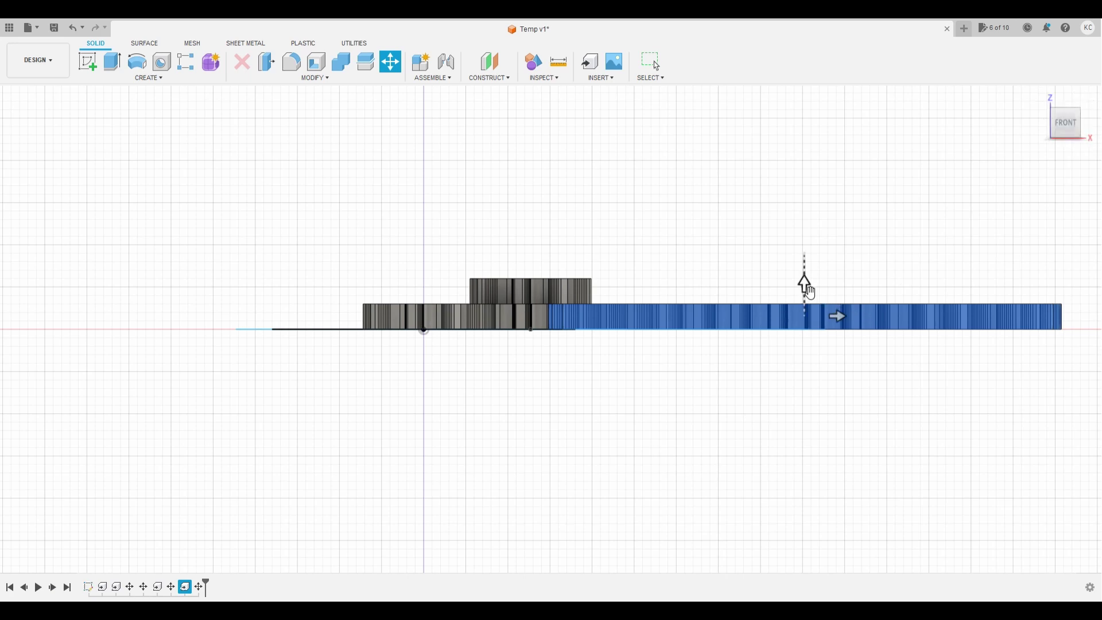
drag(804, 287, 807, 265)
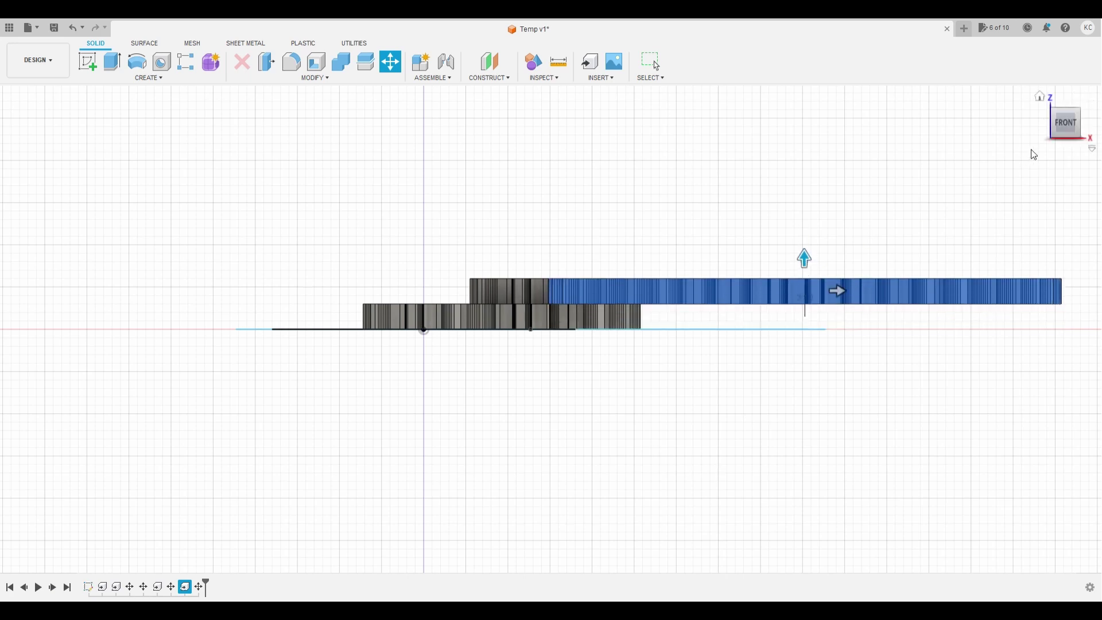
key(Return)
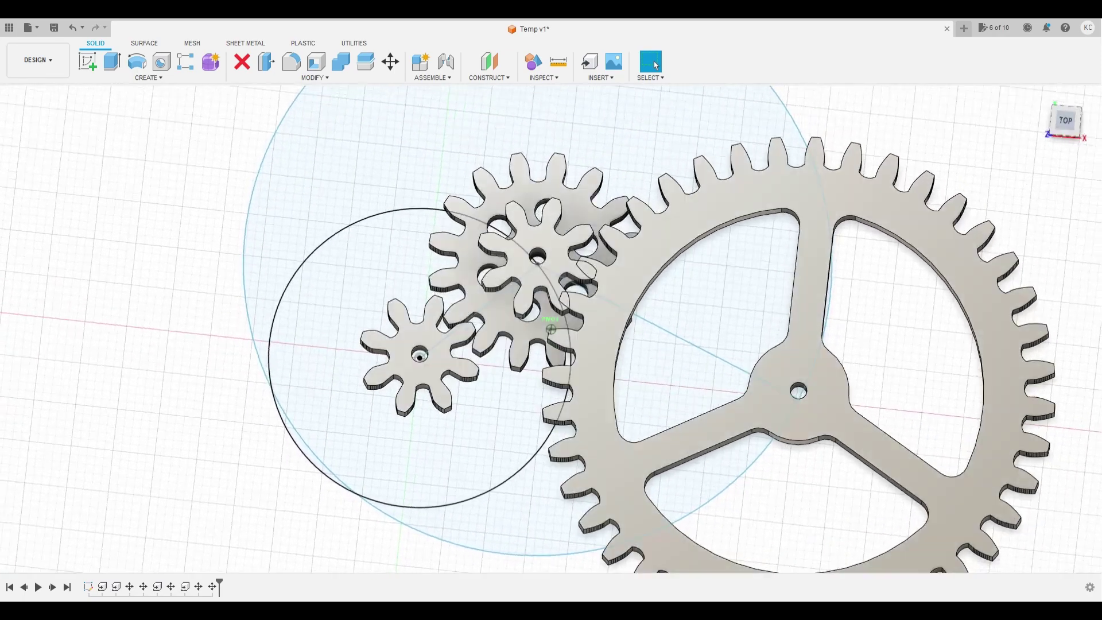
Step: Rotate the 40-tooth gear slightly clockwise about its centre hole so its teeth mesh with the upper 8-tooth gear
click(391, 61)
click(832, 362)
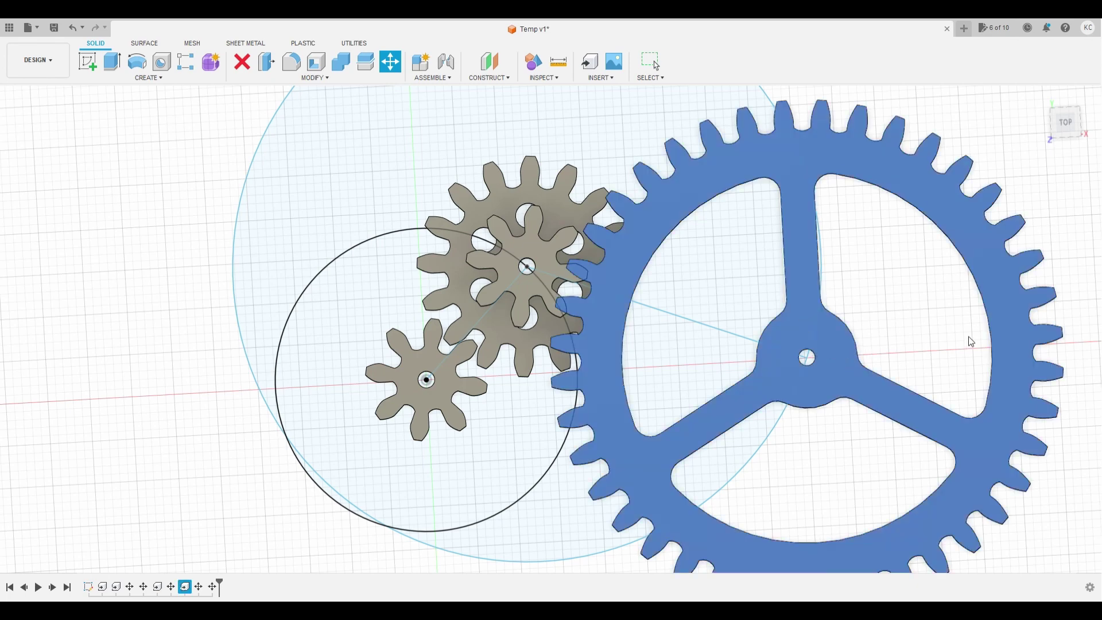
click(813, 361)
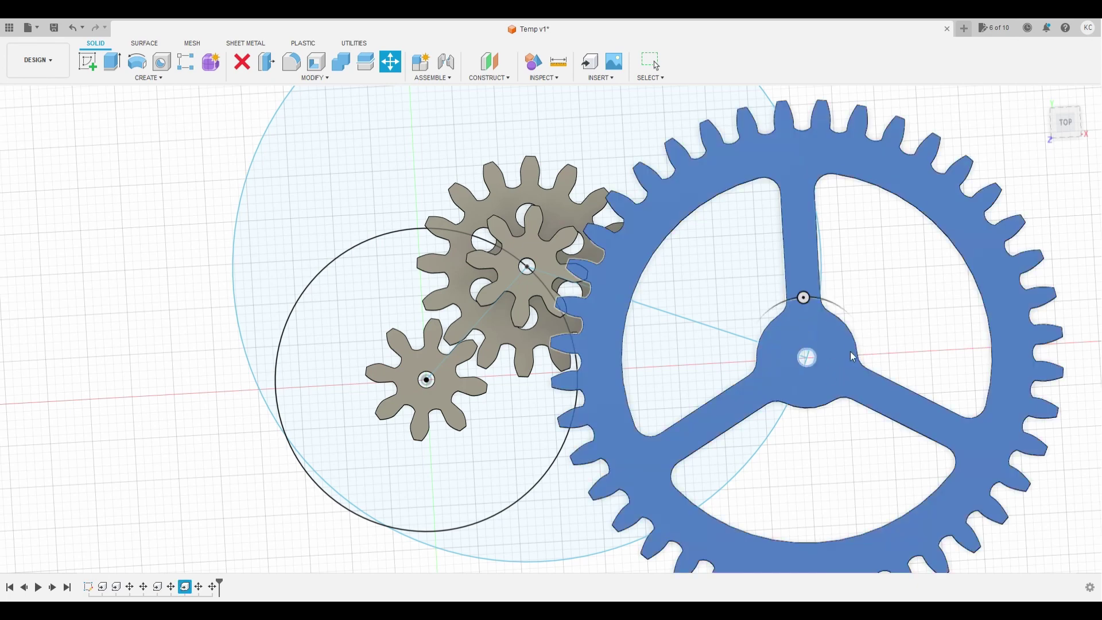
click(806, 299)
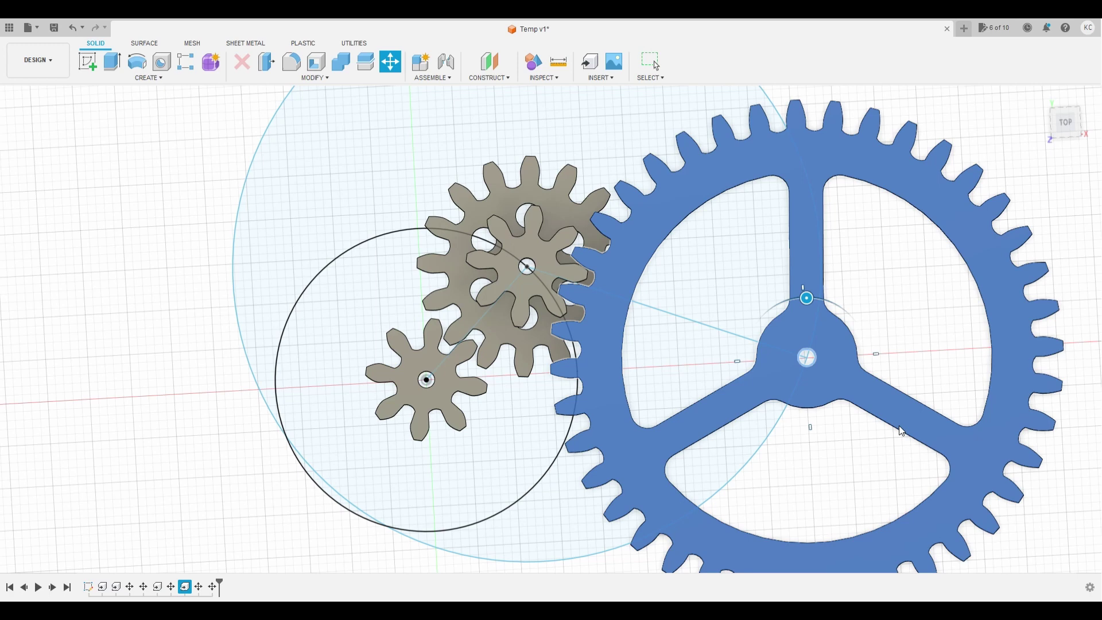
key(Escape)
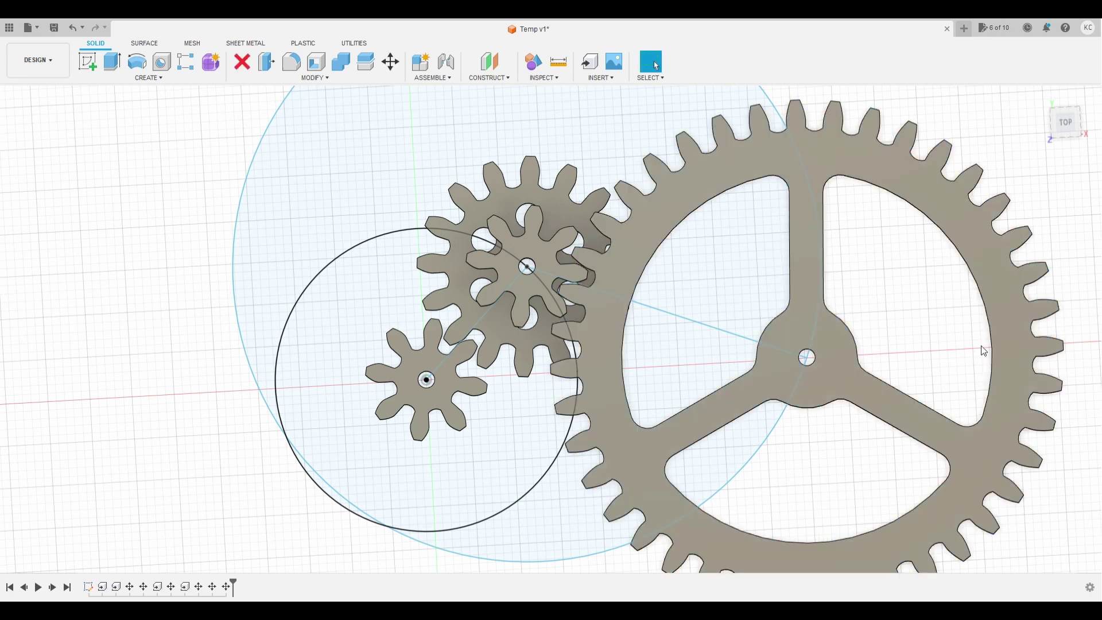
Step: Hide the layout sketch containing the centre-distance circles and lines
drag(1075, 129, 1068, 160)
shift+middle_drag(511, 270, 509, 372)
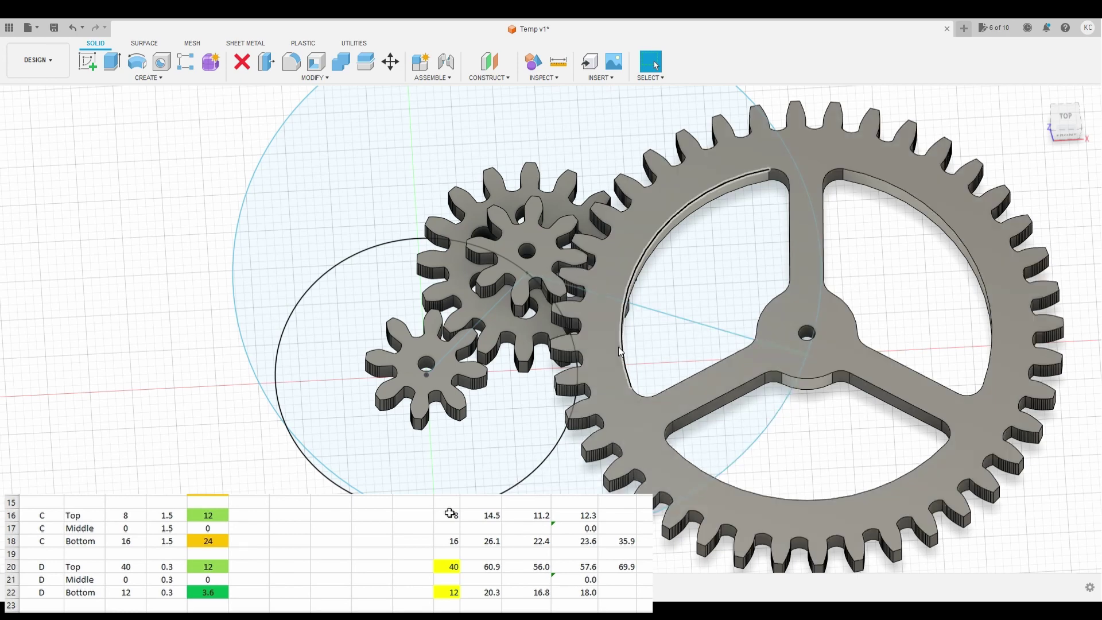
click(38, 187)
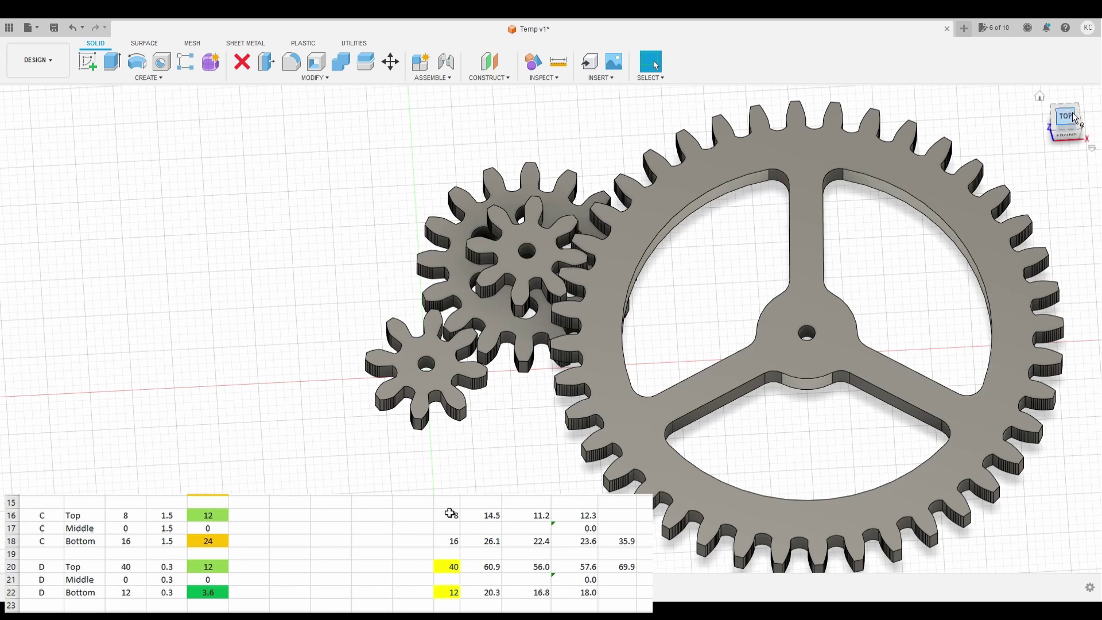
Step: Rotate the 40-tooth gear about the upper 8-tooth gear's centre hole, swinging it clockwise around to that gear's opposite side
scroll(915, 295, down, 1)
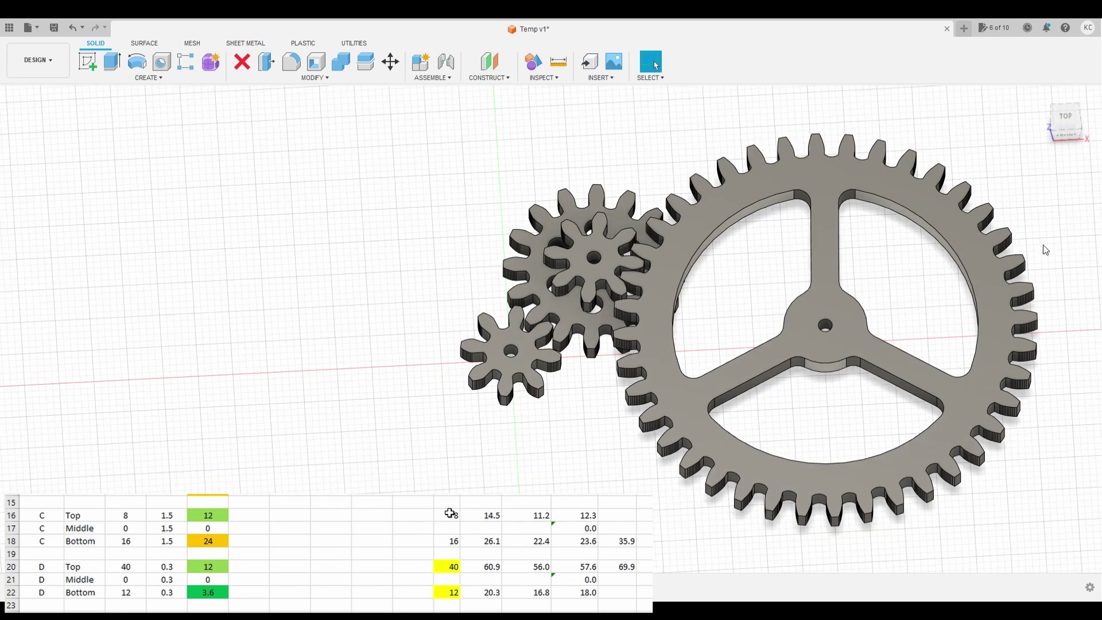
mouse_move(1069, 117)
mouse_down()
mouse_move(1046, 29)
mouse_move(1091, 33)
mouse_move(1073, 72)
mouse_move(1078, 125)
mouse_move(1063, 136)
mouse_up()
click(1069, 123)
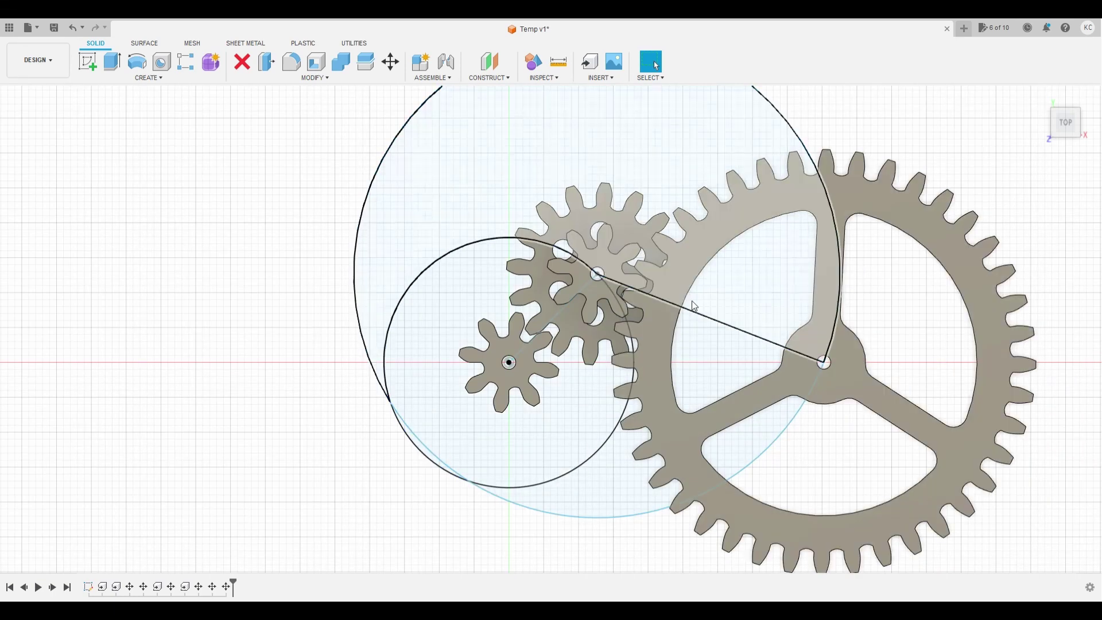
click(396, 69)
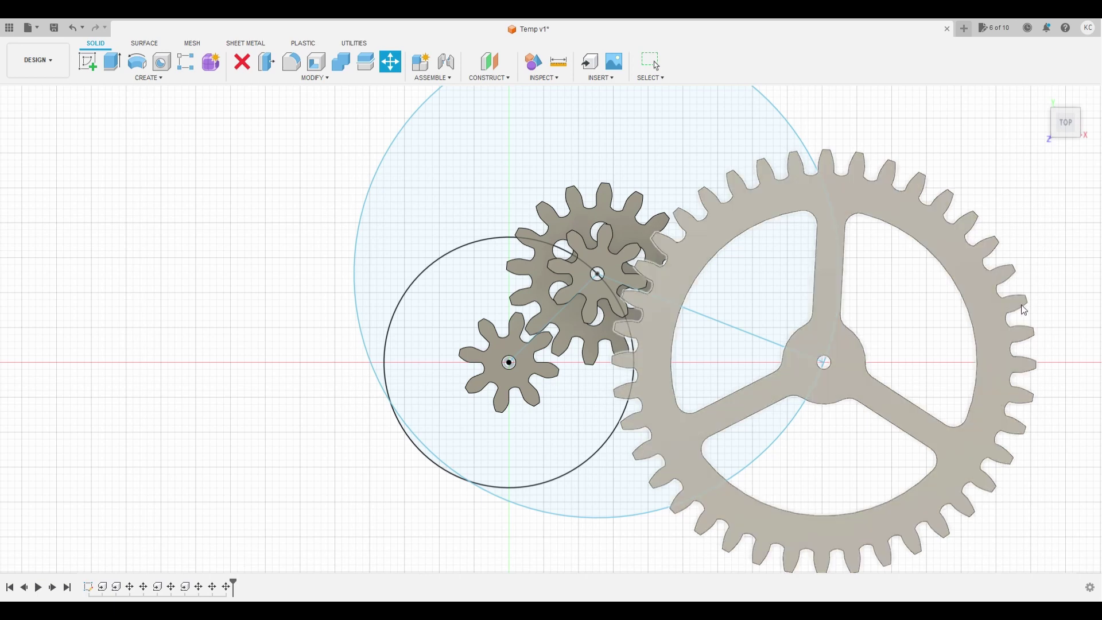
click(982, 312)
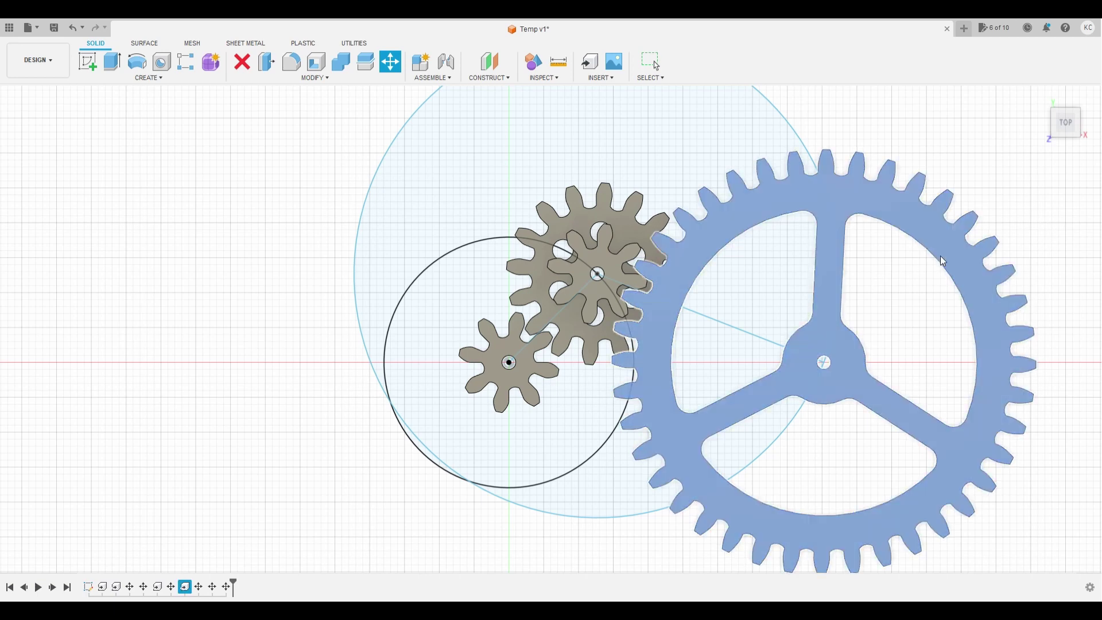
click(606, 274)
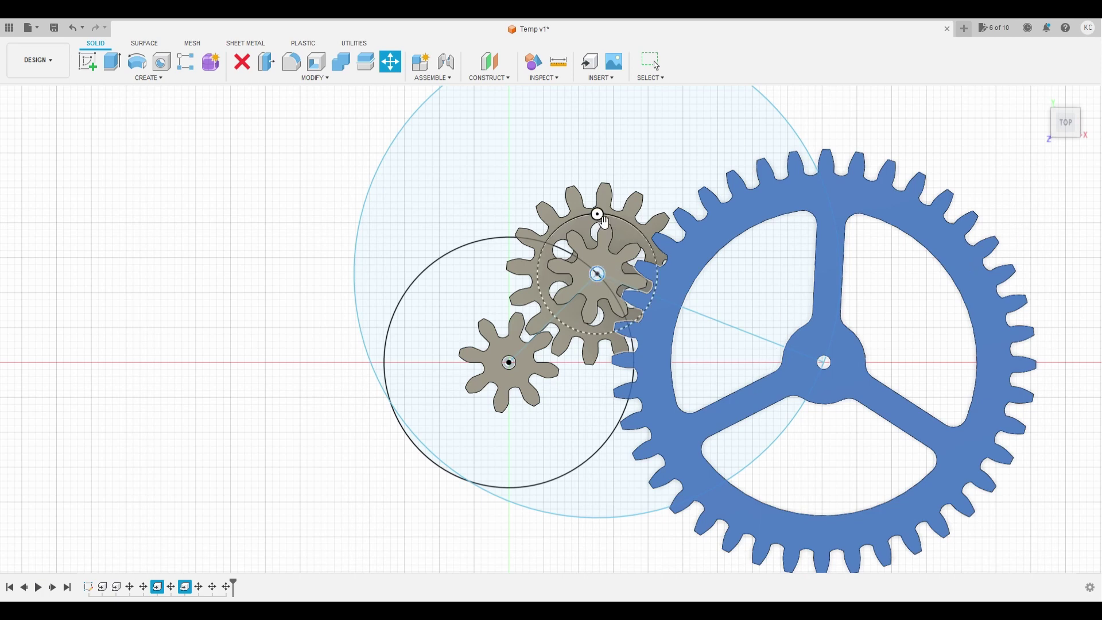
drag(599, 215, 599, 397)
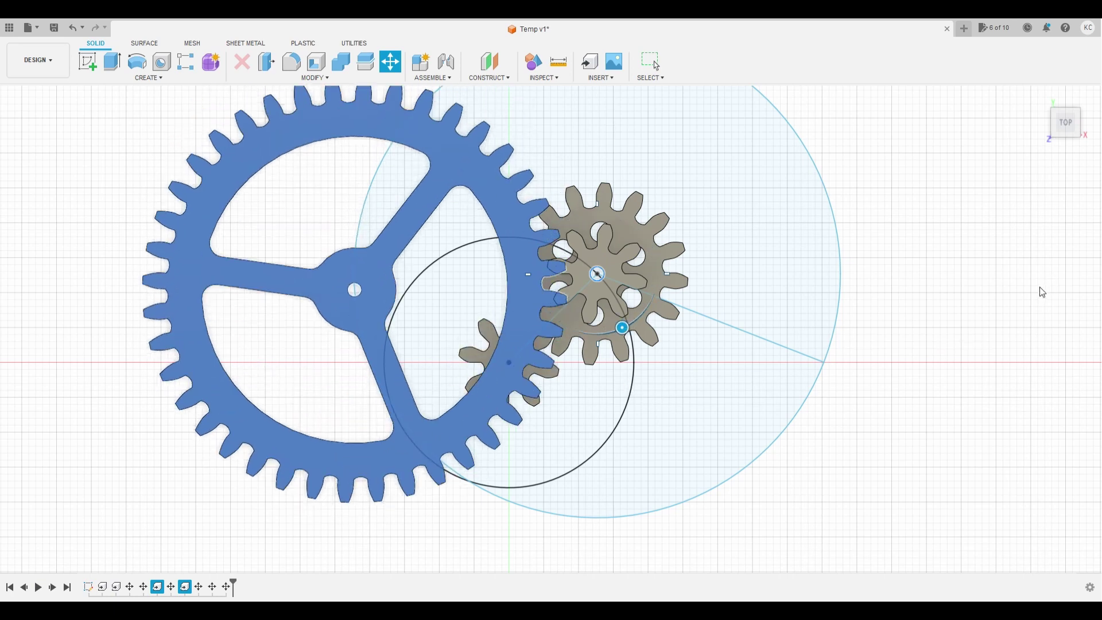
key(Return)
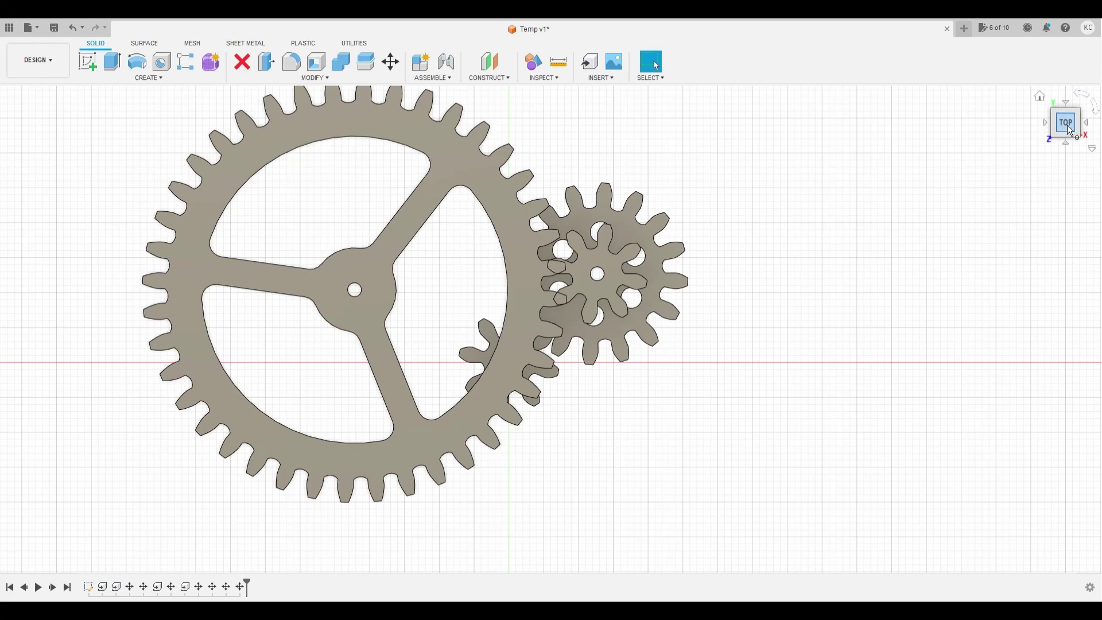
mouse_move(1070, 131)
mouse_down()
mouse_move(1075, 78)
mouse_move(1065, 140)
mouse_up()
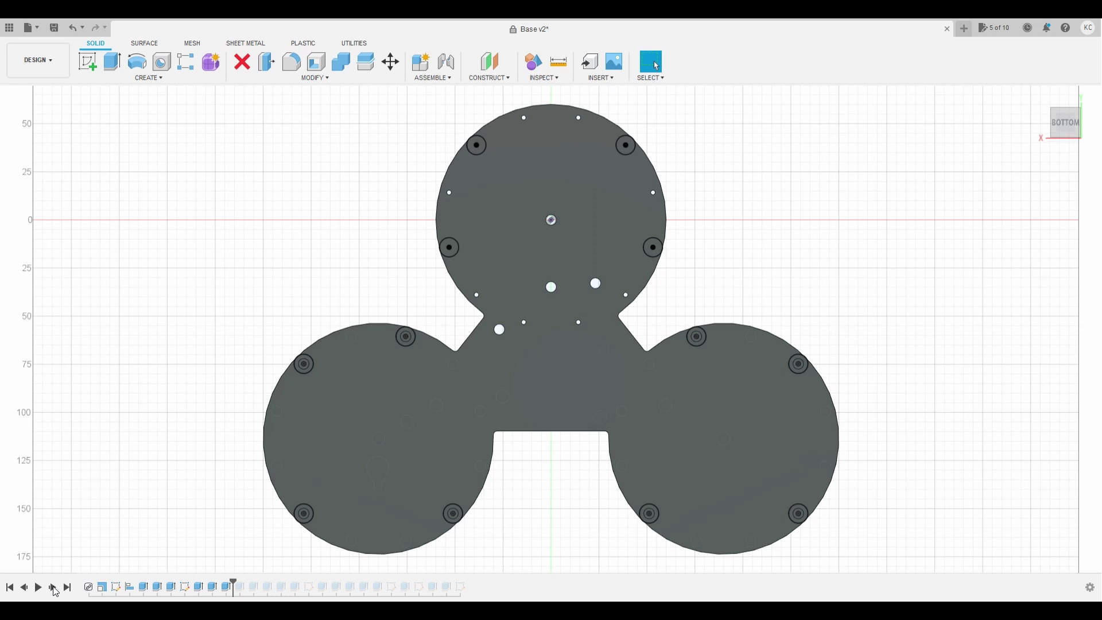
Step: Step the Base v2 design history forward through the hole extrusions up to the sketch outlining the openings in the three round plates
click(53, 588)
click(53, 588)
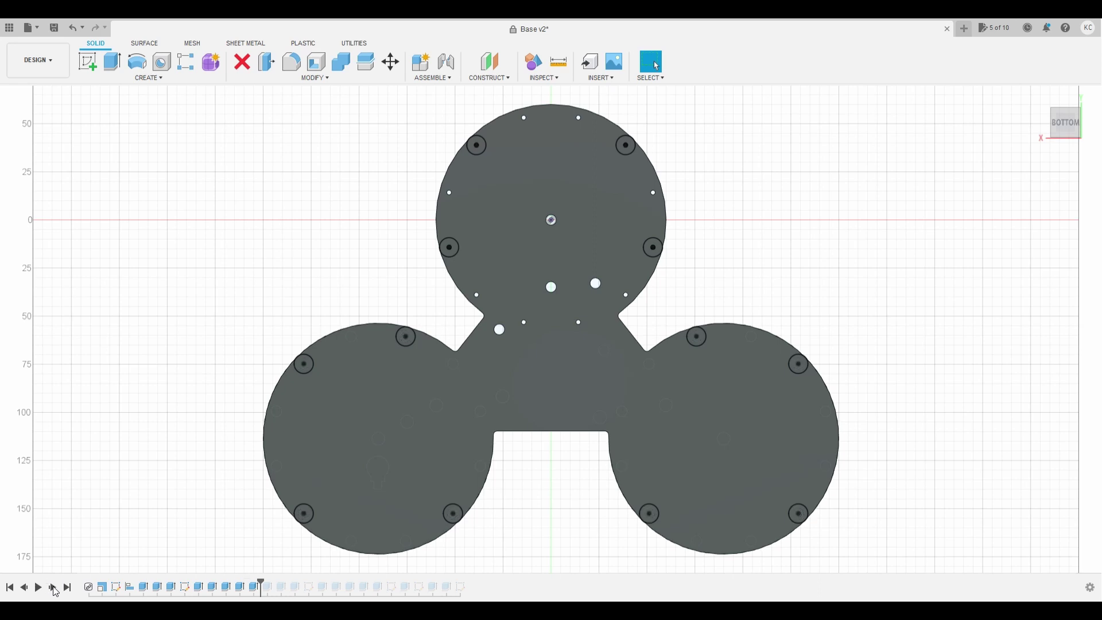
click(53, 588)
click(54, 588)
click(54, 588)
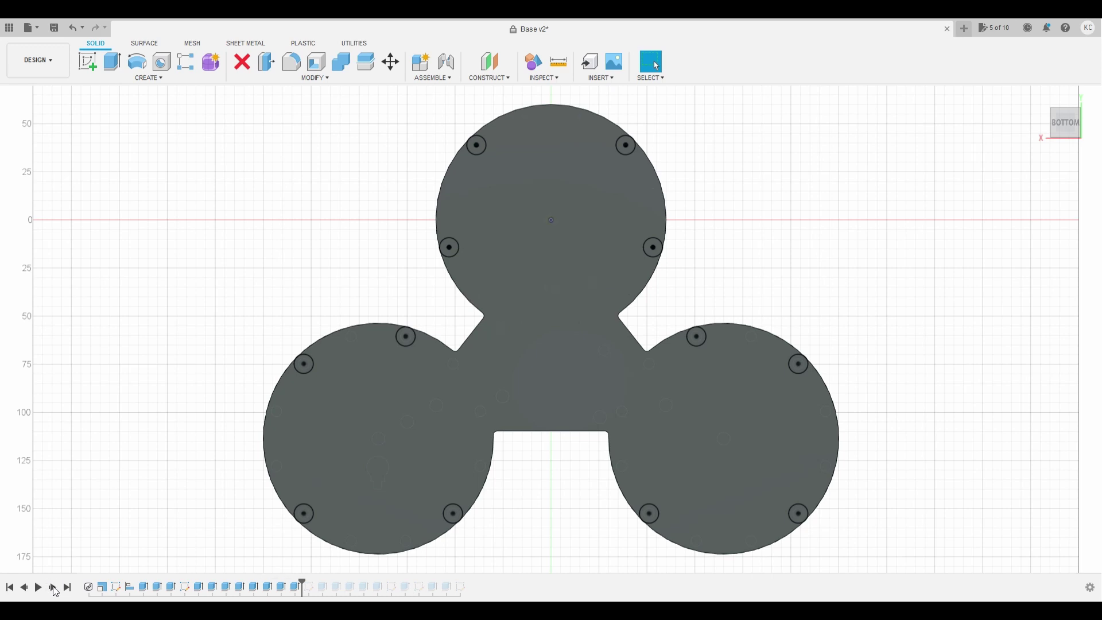
click(54, 587)
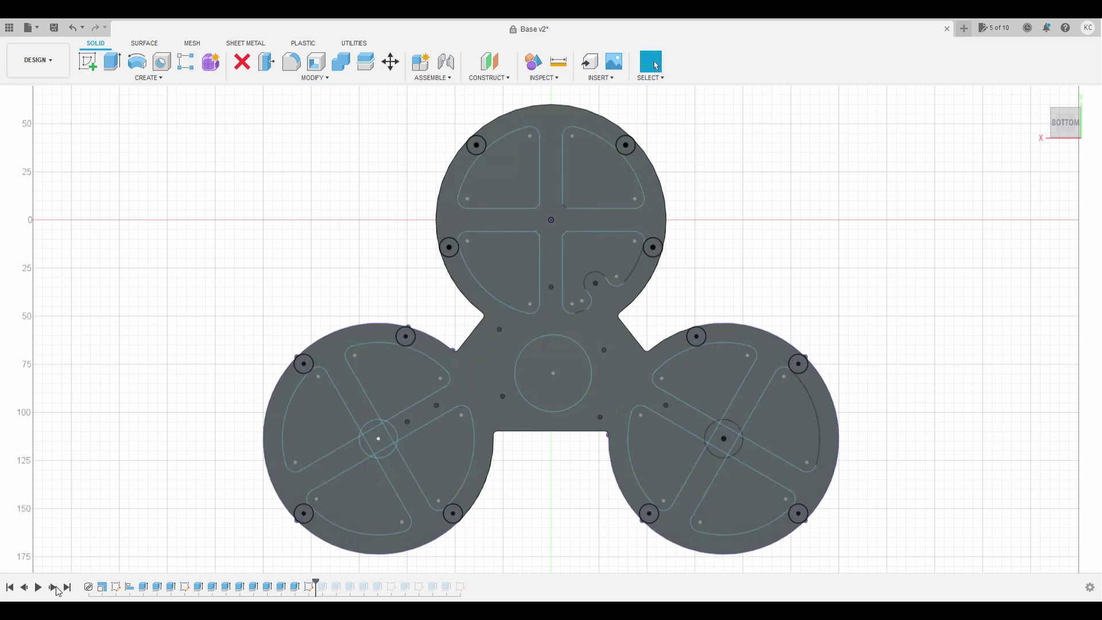
Step: Step the base's history forward through the quadrant and central opening cuts and the remaining features to examine how the plate was built
click(53, 588)
click(53, 587)
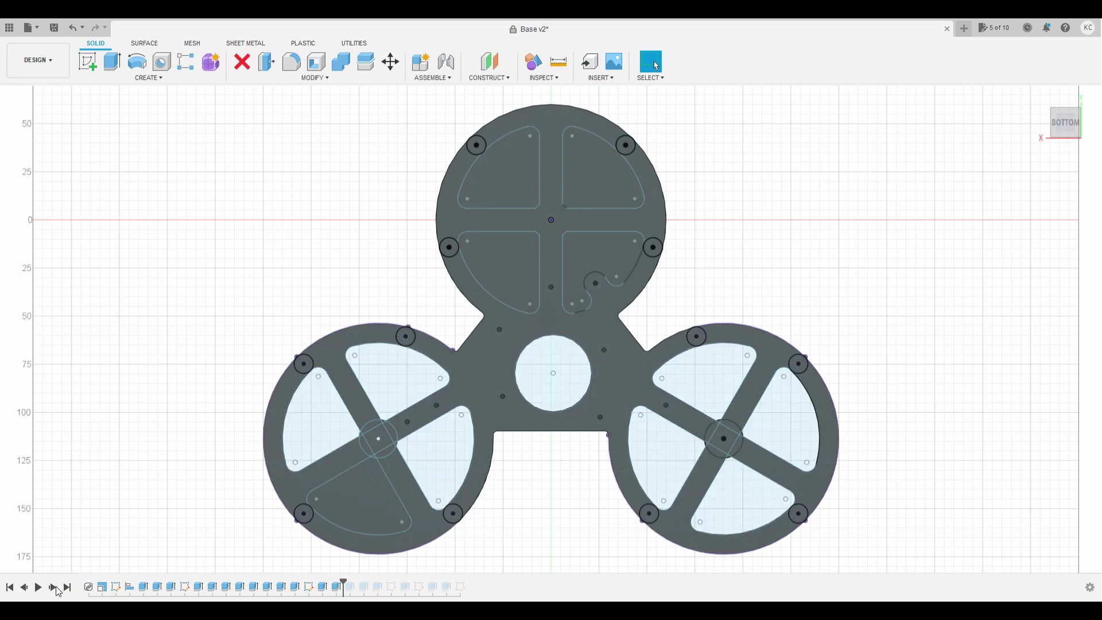
click(56, 589)
click(57, 589)
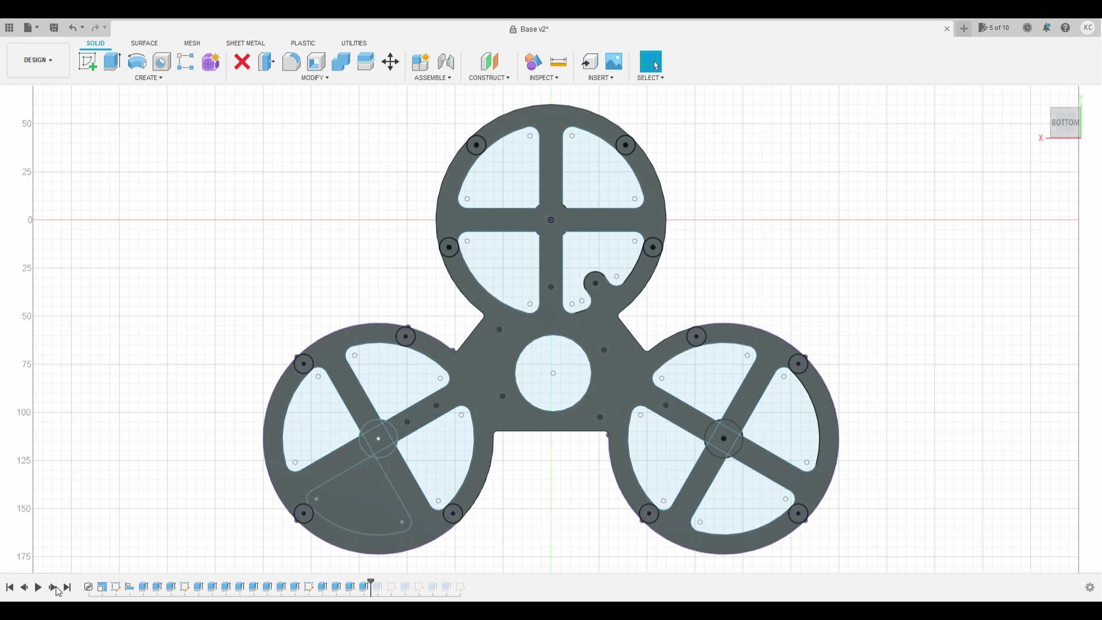
click(57, 590)
click(54, 587)
click(53, 587)
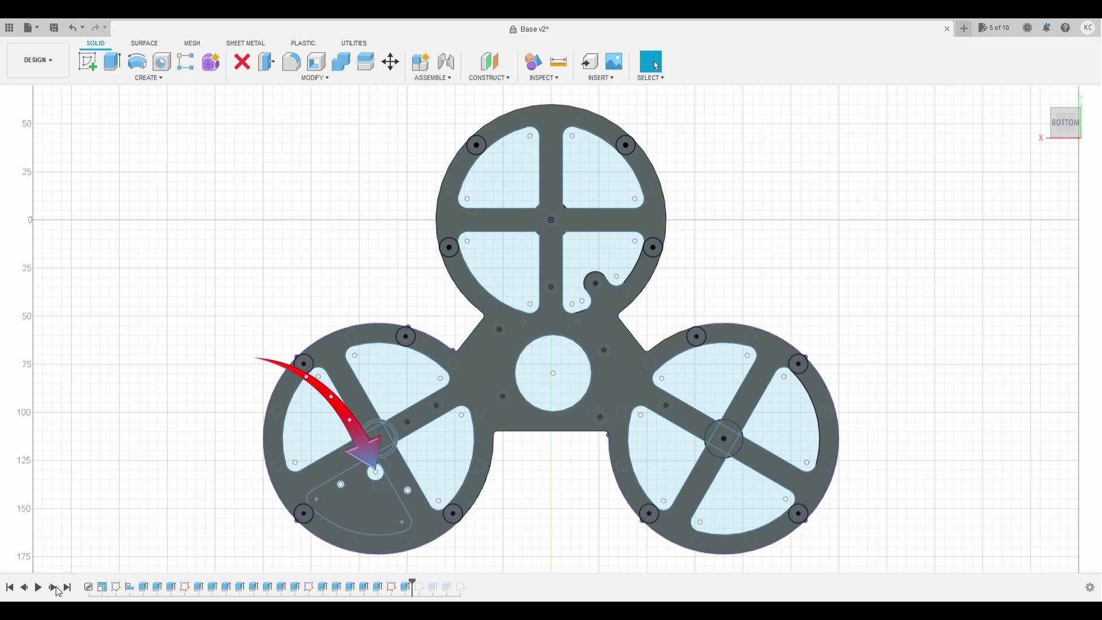
click(54, 587)
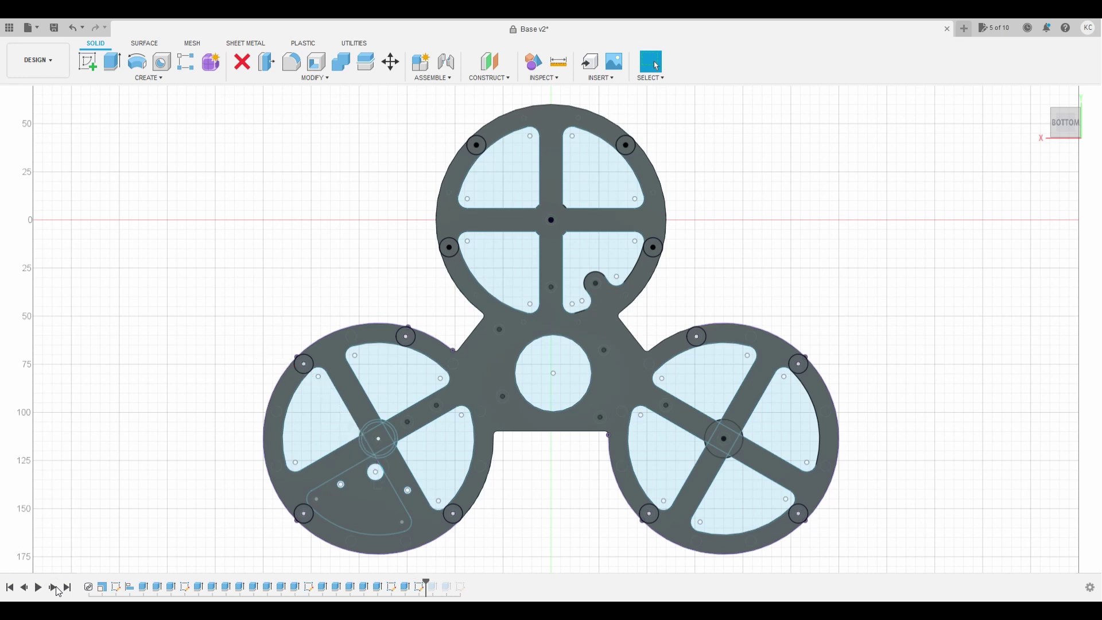
click(54, 588)
click(53, 587)
click(54, 588)
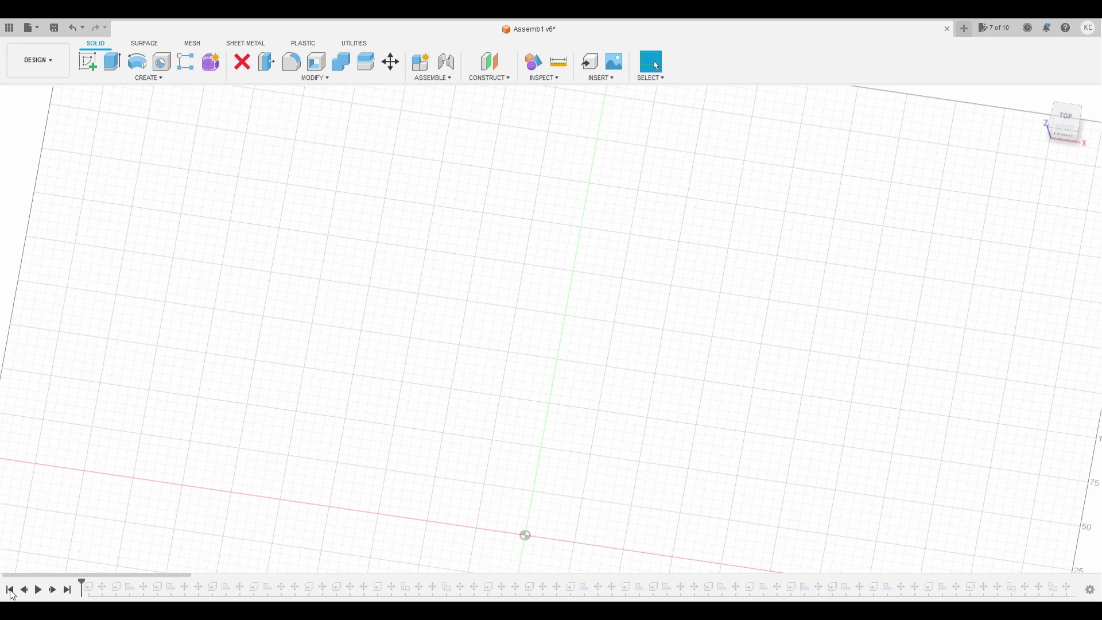
Step: Play the Assemb1 v6 design history from its beginning to review how the clock parts are assembled
click(40, 594)
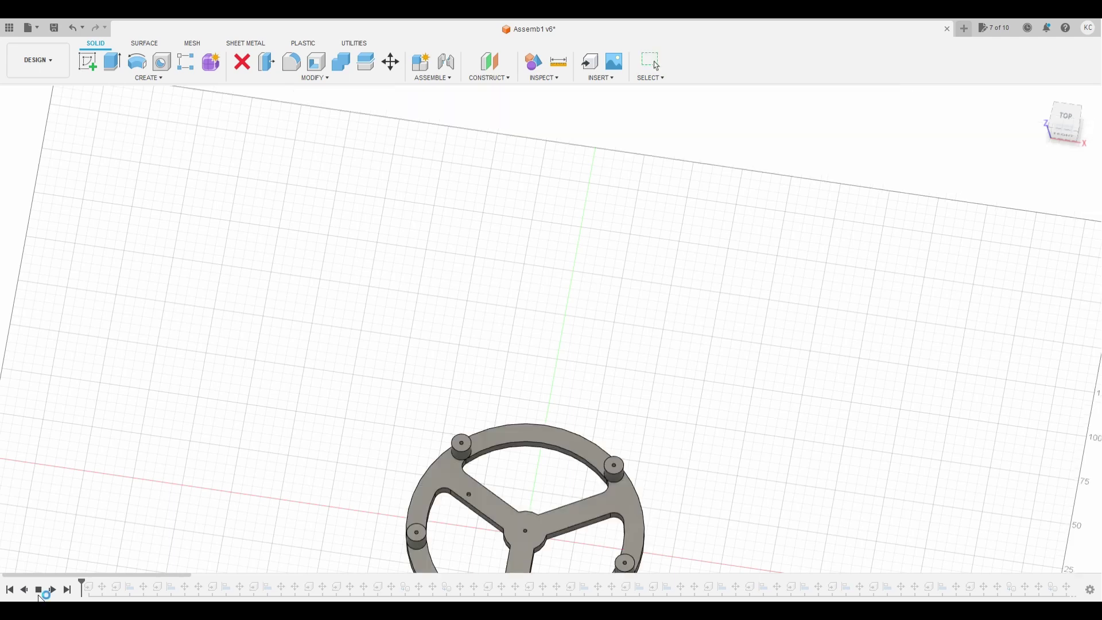